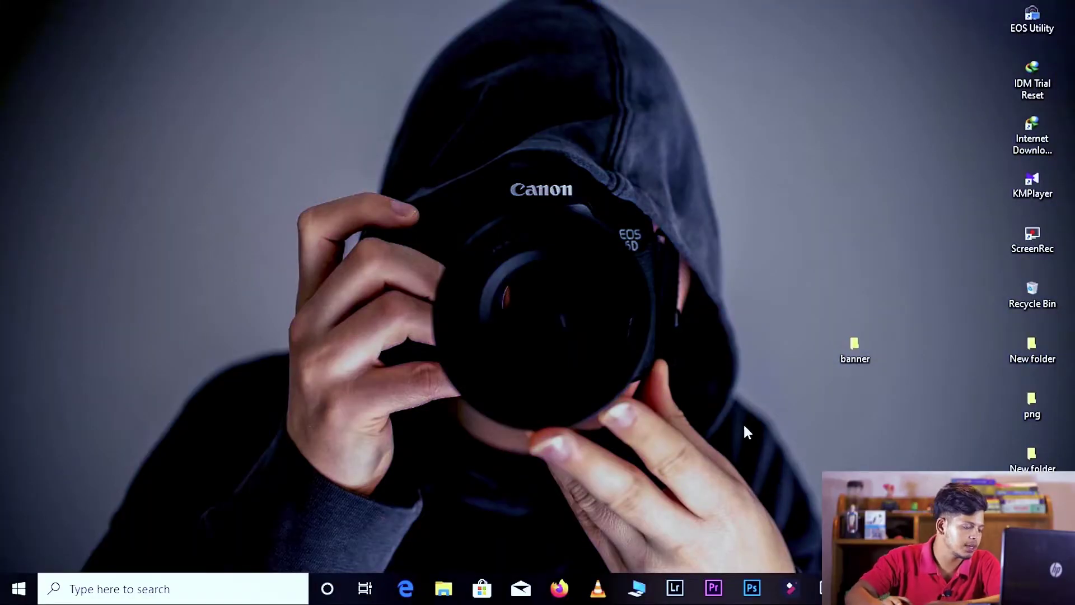
# Launch Premiere Pro and start a new project from File > New > Project.
pyautogui.click(727, 591)
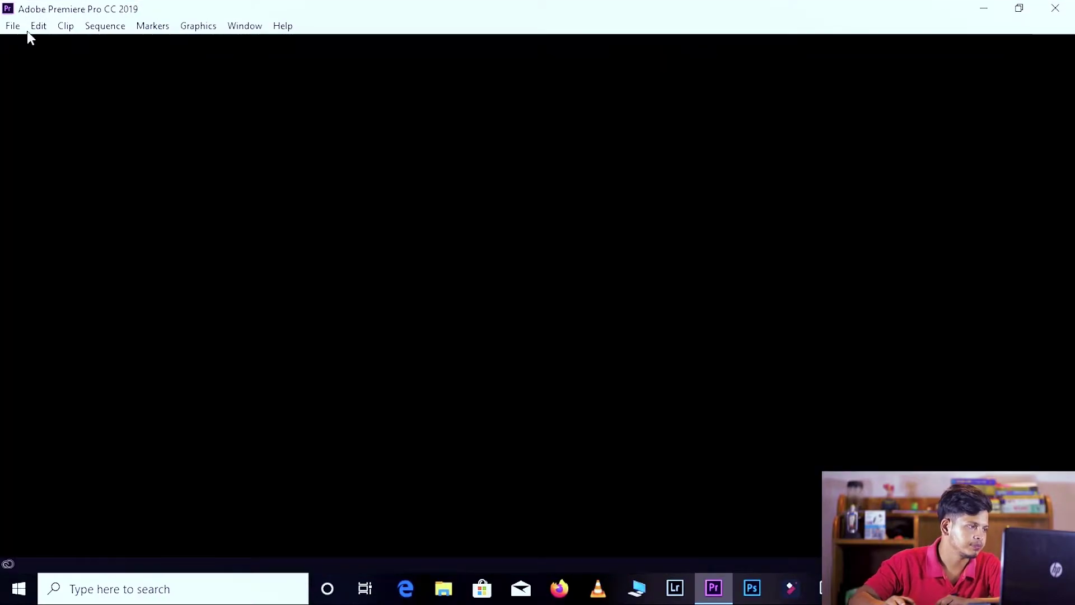
pyautogui.click(12, 28)
pyautogui.moveTo(57, 49)
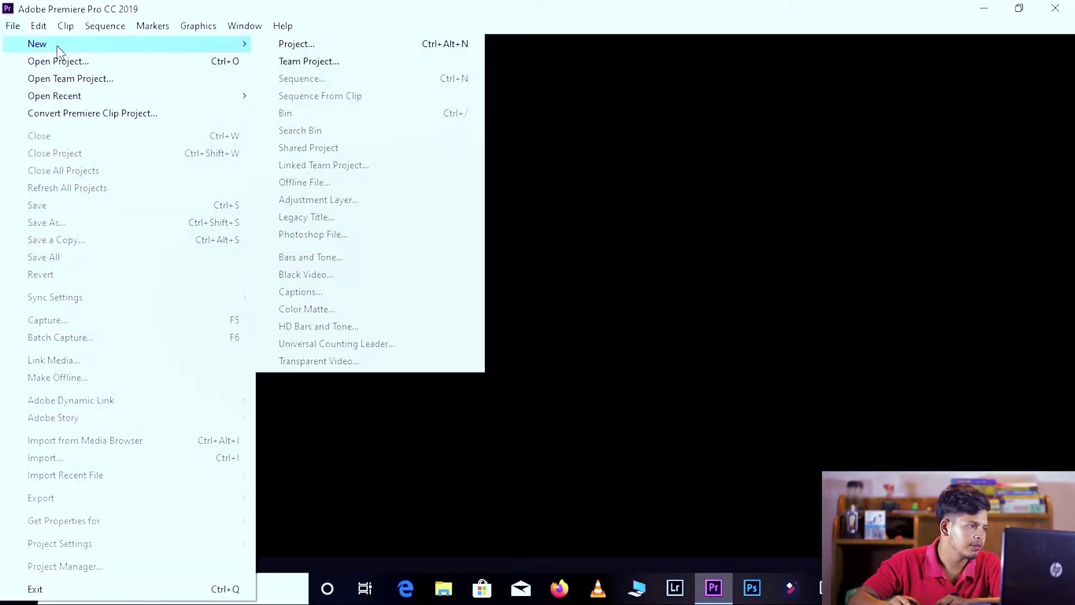
pyautogui.click(328, 45)
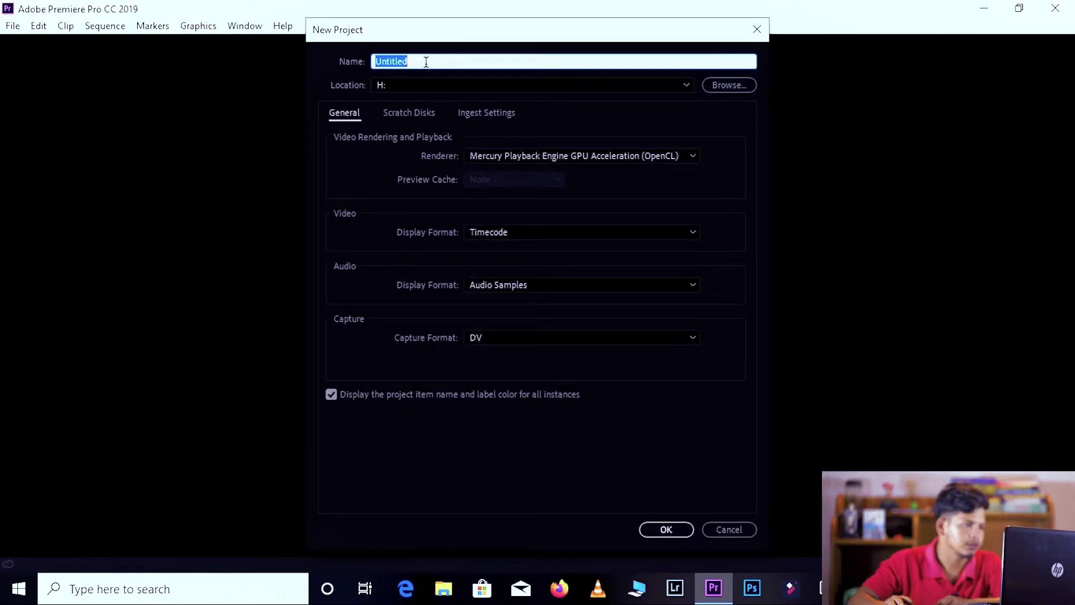
# Create the project 'separate audio and vedio' on H: and widen the Timeline panel.
pyautogui.press('BackSpace')
pyautogui.write('se')
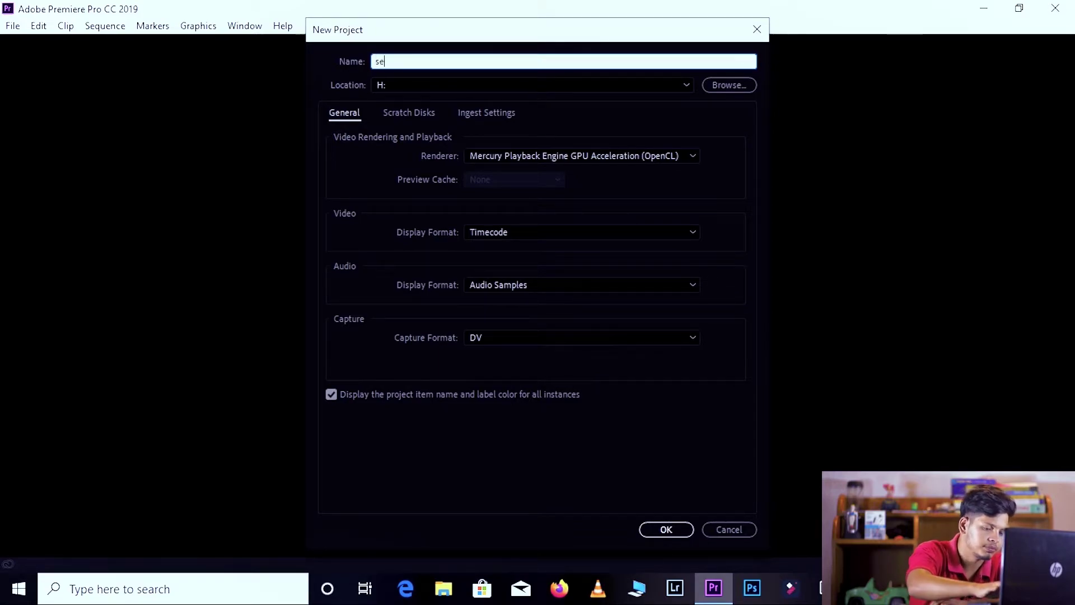
pyautogui.write('parate audio and vedio')
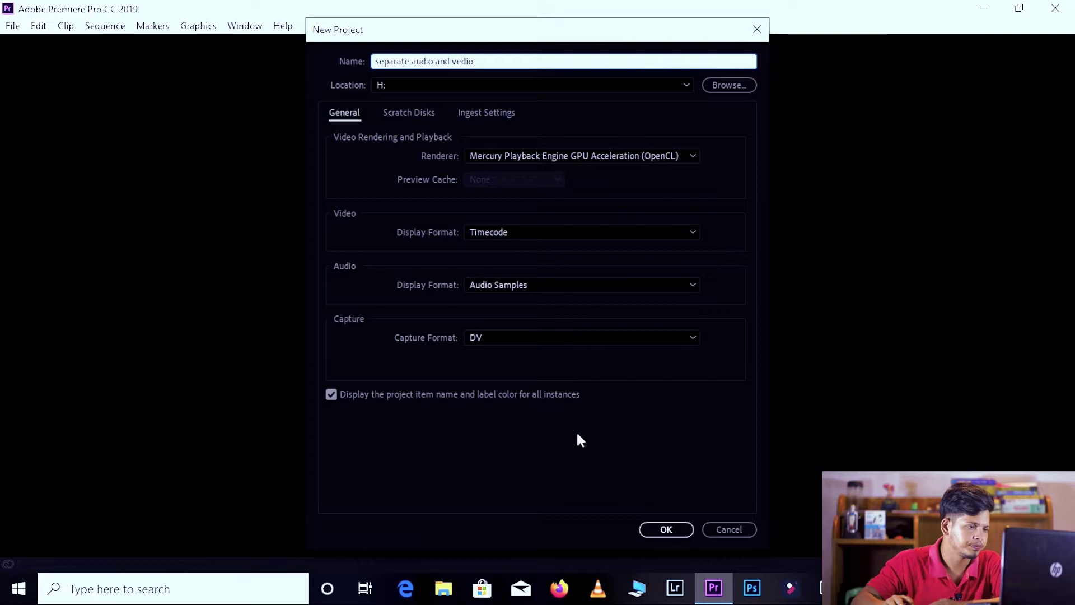
pyautogui.click(660, 529)
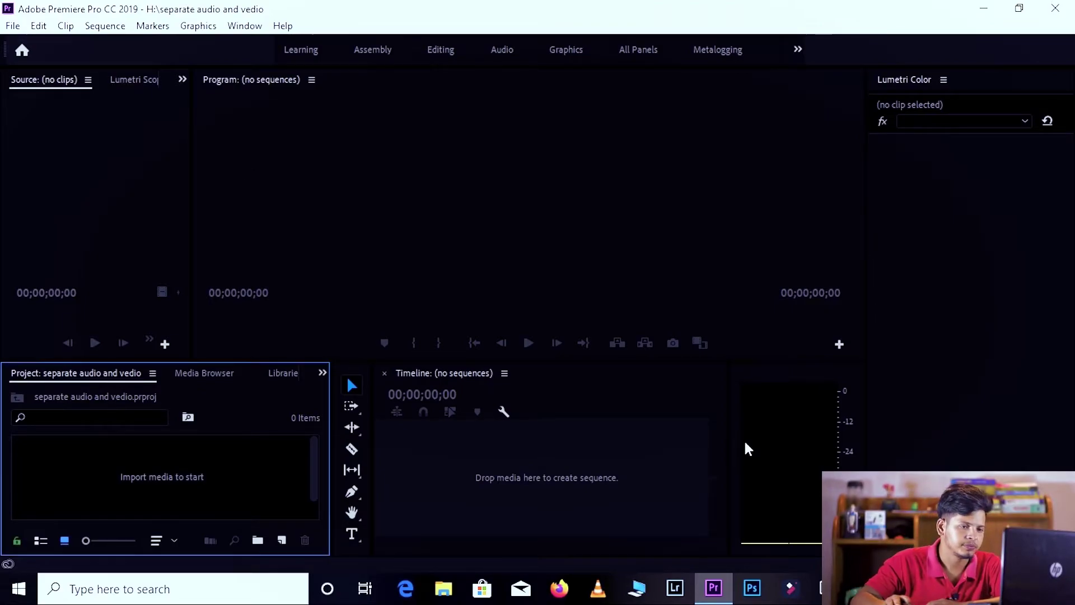
pyautogui.moveTo(739, 428); pyautogui.dragTo(804, 432)
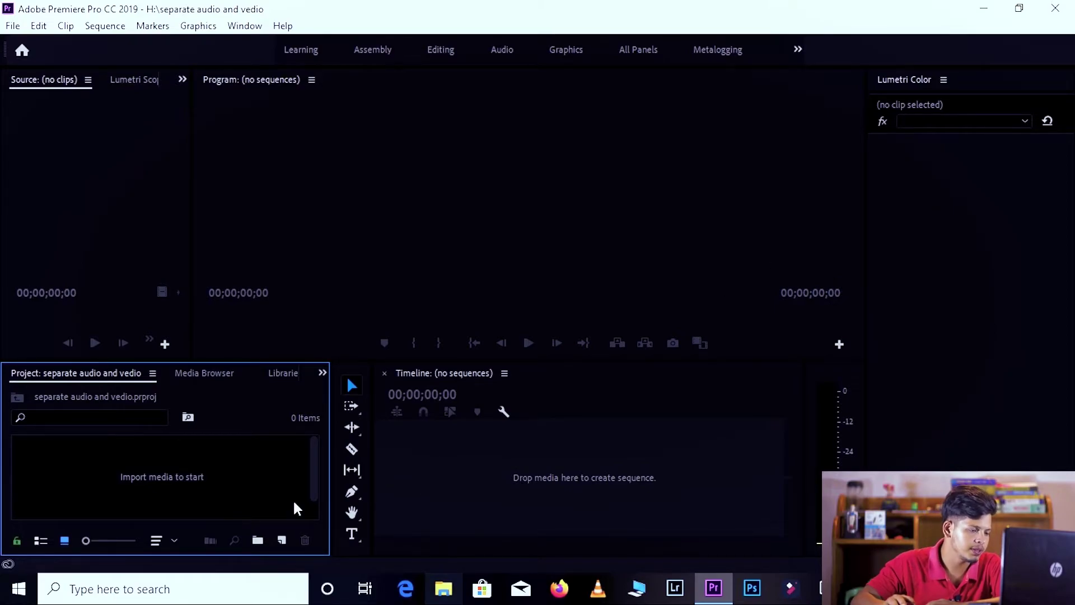
pyautogui.click(444, 592)
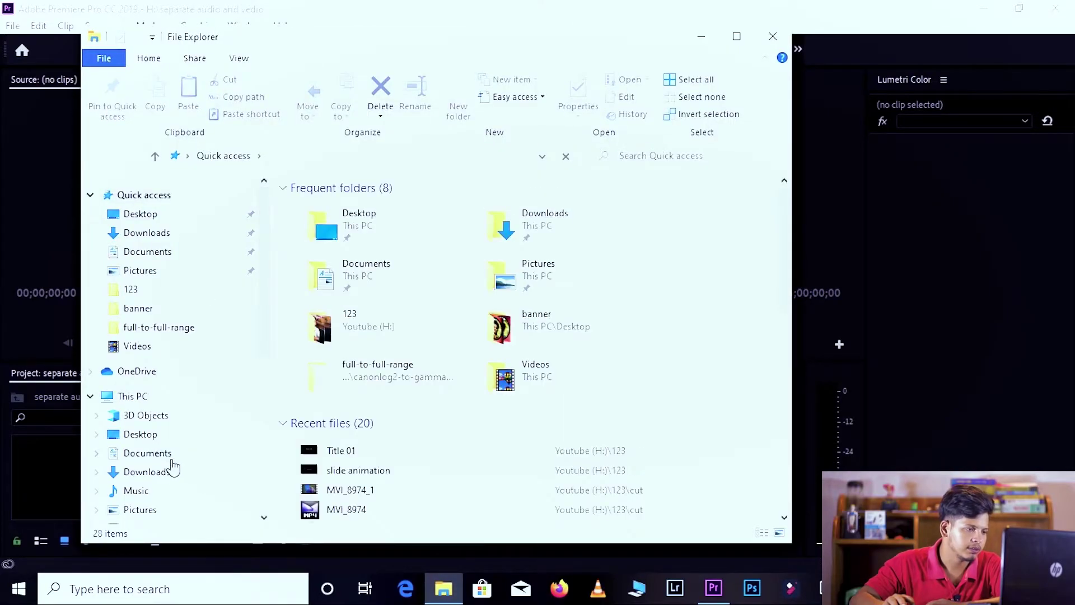
# Import MVI_8974.mp4 and MVI_8974_1.mp4 from H:\123\cut into the Premiere Project panel.
pyautogui.scroll(-1, 149, 442)
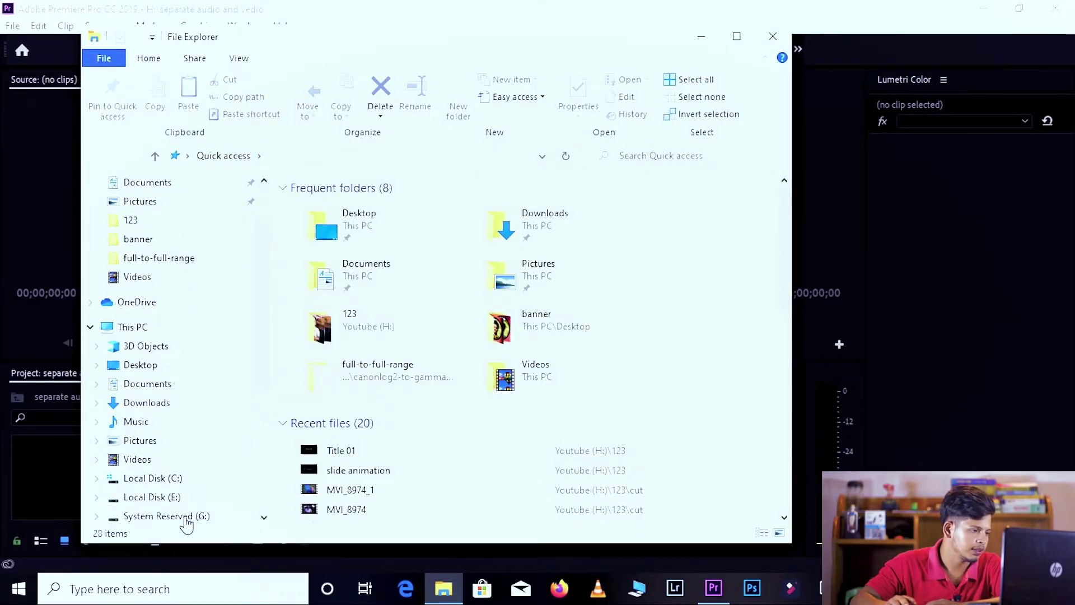
pyautogui.scroll(-1, 164, 514)
pyautogui.click(151, 459)
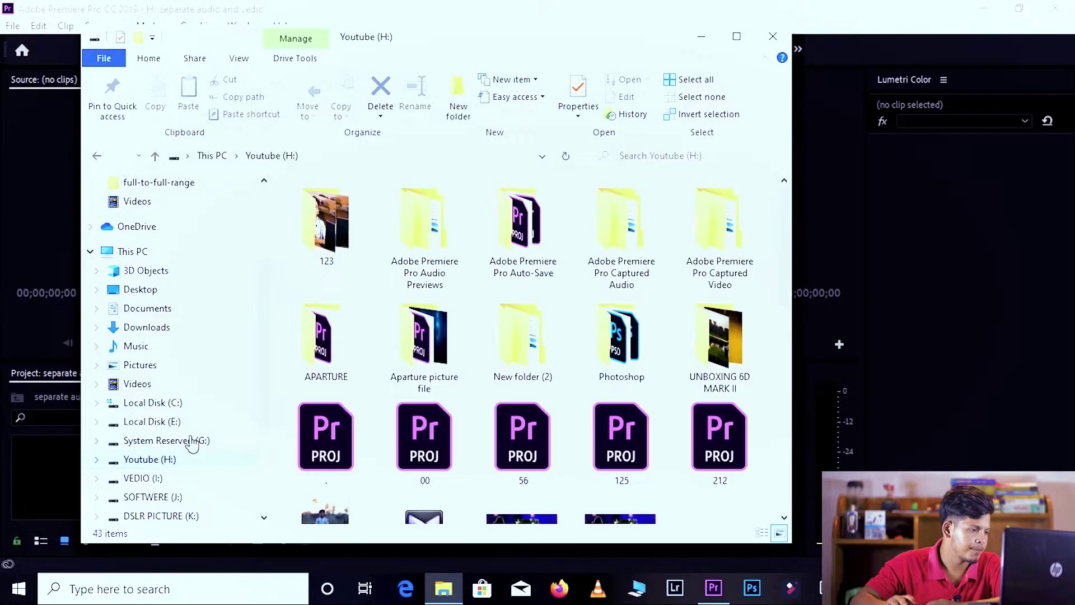
pyautogui.doubleClick(339, 225)
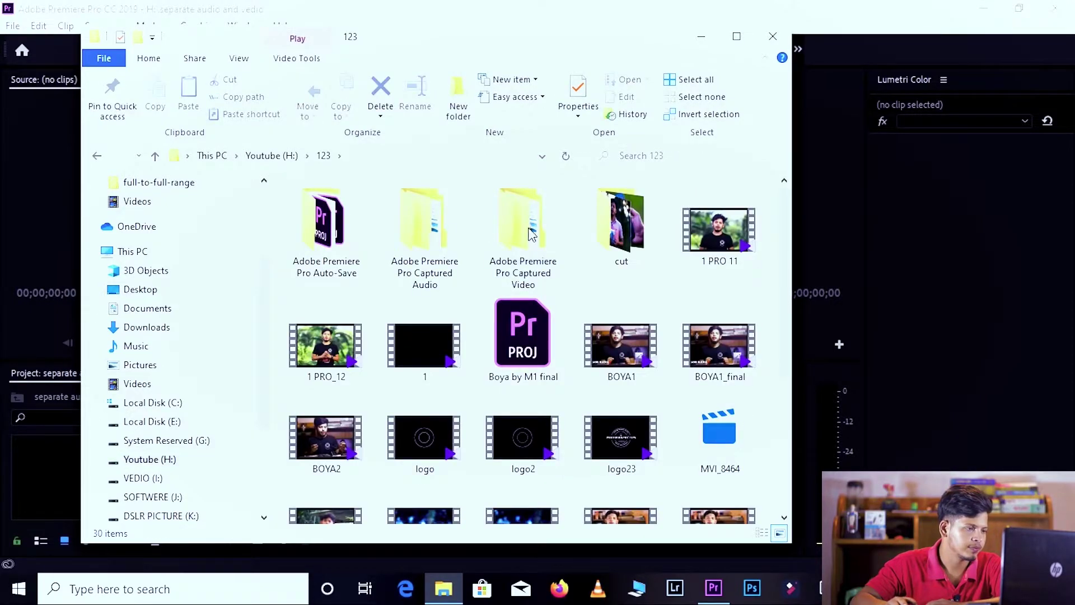
pyautogui.doubleClick(616, 235)
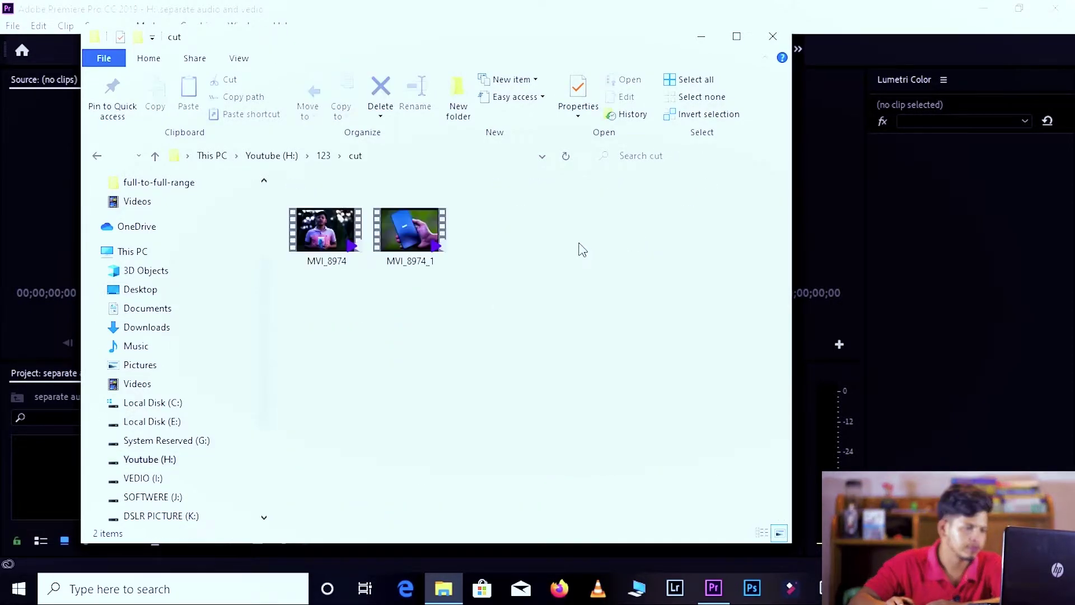
pyautogui.moveTo(502, 258); pyautogui.dragTo(179, 275)
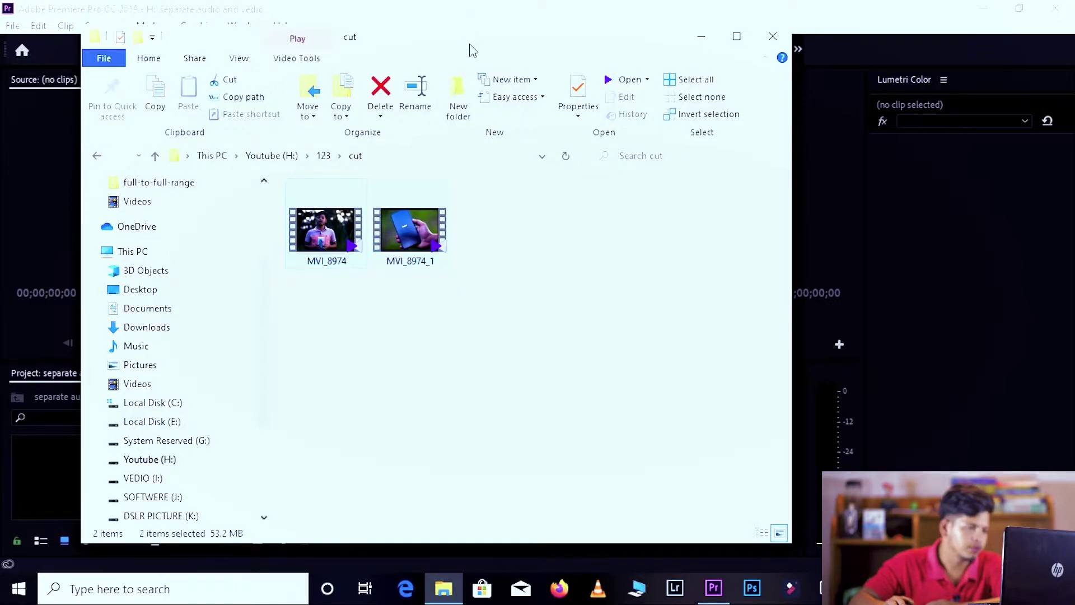
pyautogui.moveTo(473, 51); pyautogui.dragTo(712, 66)
pyautogui.moveTo(576, 246); pyautogui.dragTo(117, 474)
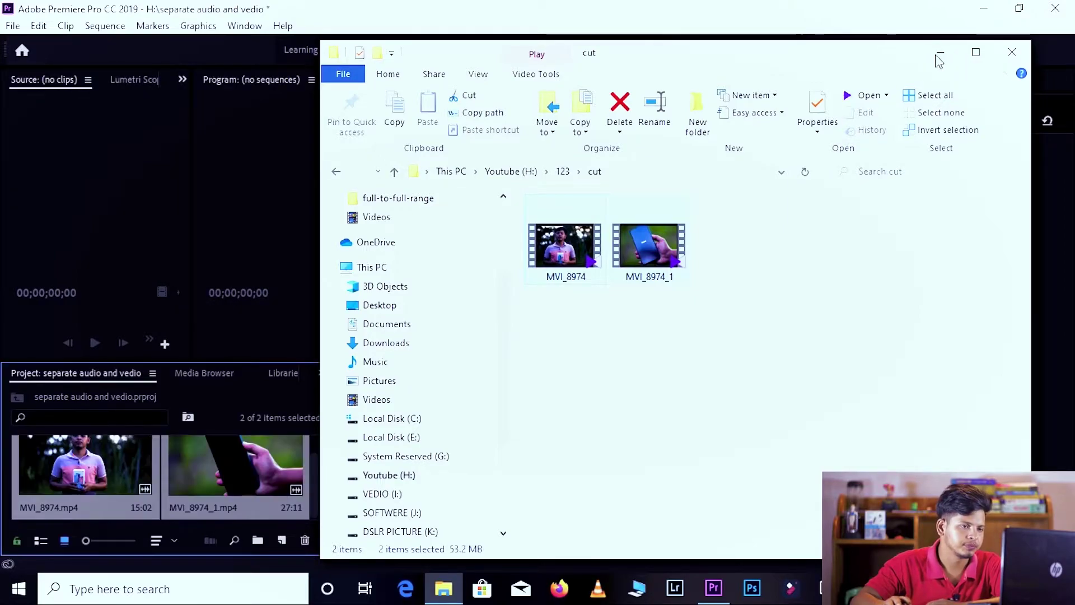
pyautogui.click(939, 53)
# Build a sequence from both clips, then cut MVI_8974_1 so only MVI_8974 stays on V1/A1.
pyautogui.moveTo(77, 491); pyautogui.dragTo(424, 468)
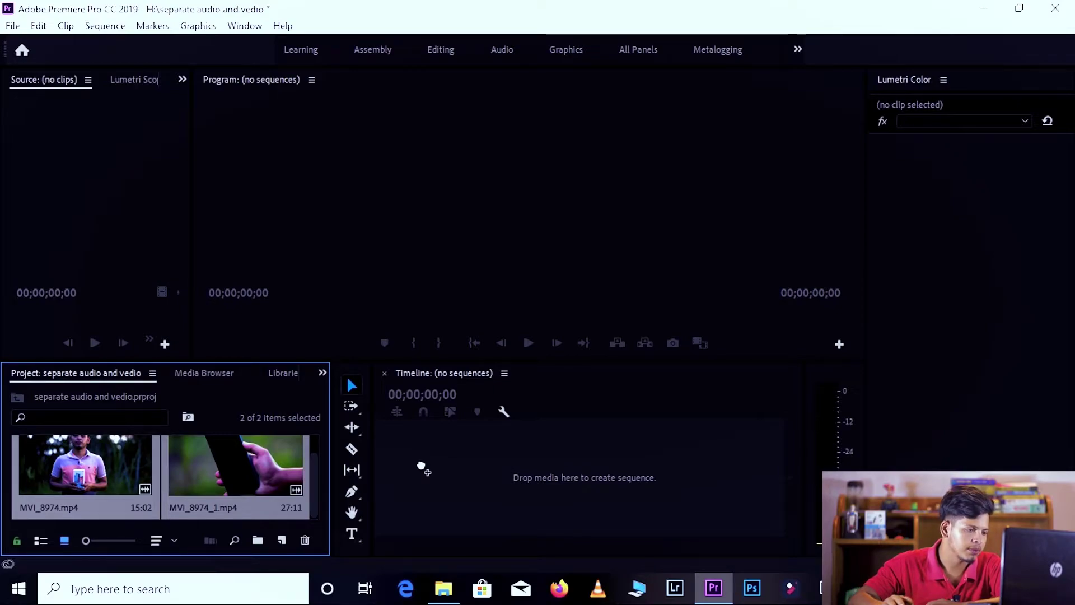
pyautogui.moveTo(422, 470); pyautogui.dragTo(422, 470)
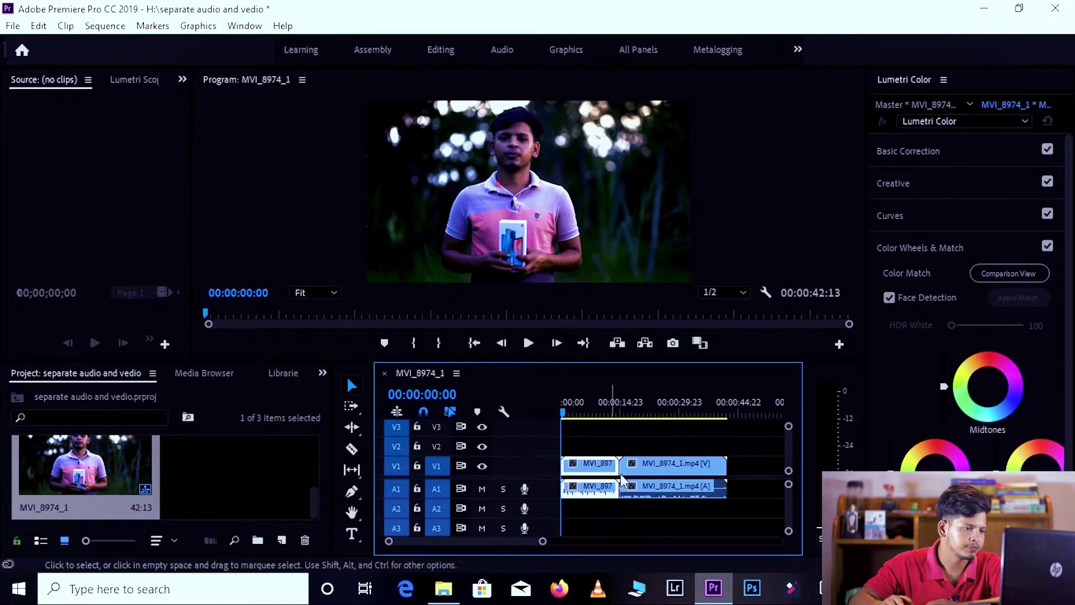
pyautogui.click(656, 472)
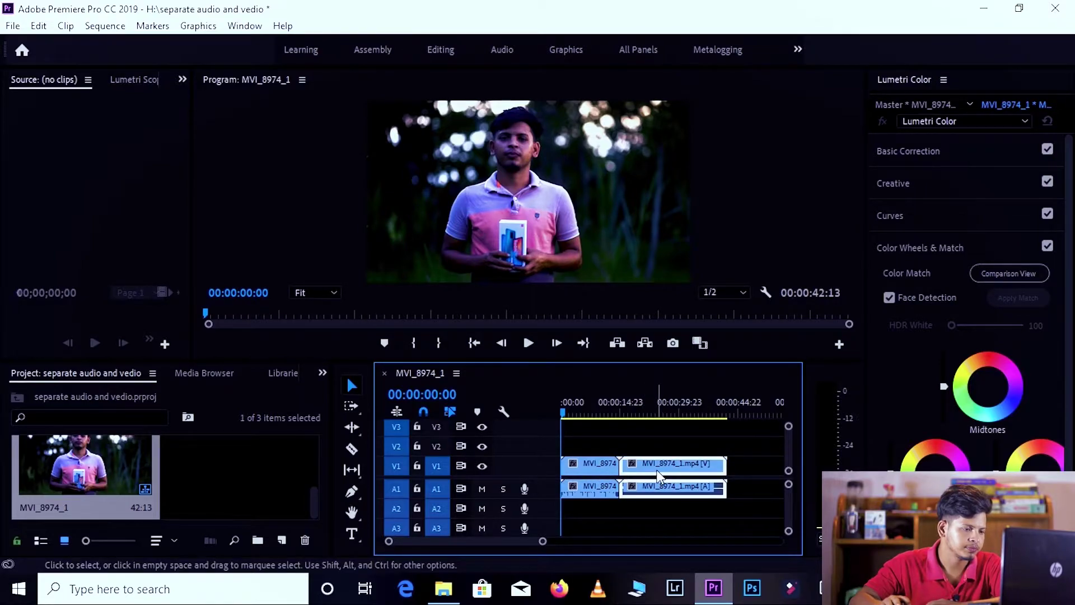
pyautogui.rightClick(656, 470)
pyautogui.click(742, 19)
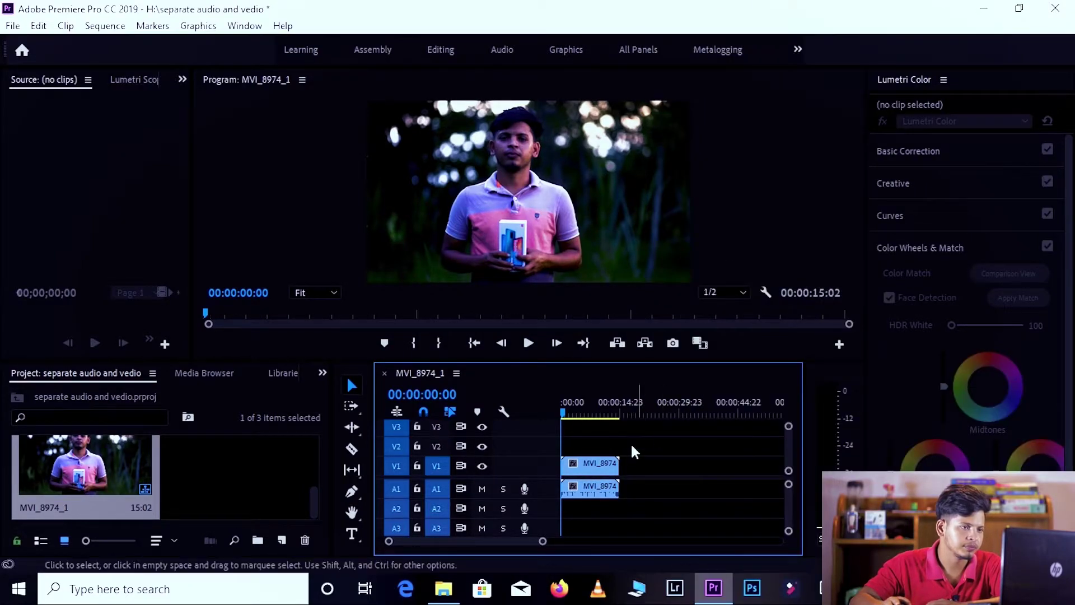
pyautogui.moveTo(568, 417); pyautogui.dragTo(573, 419)
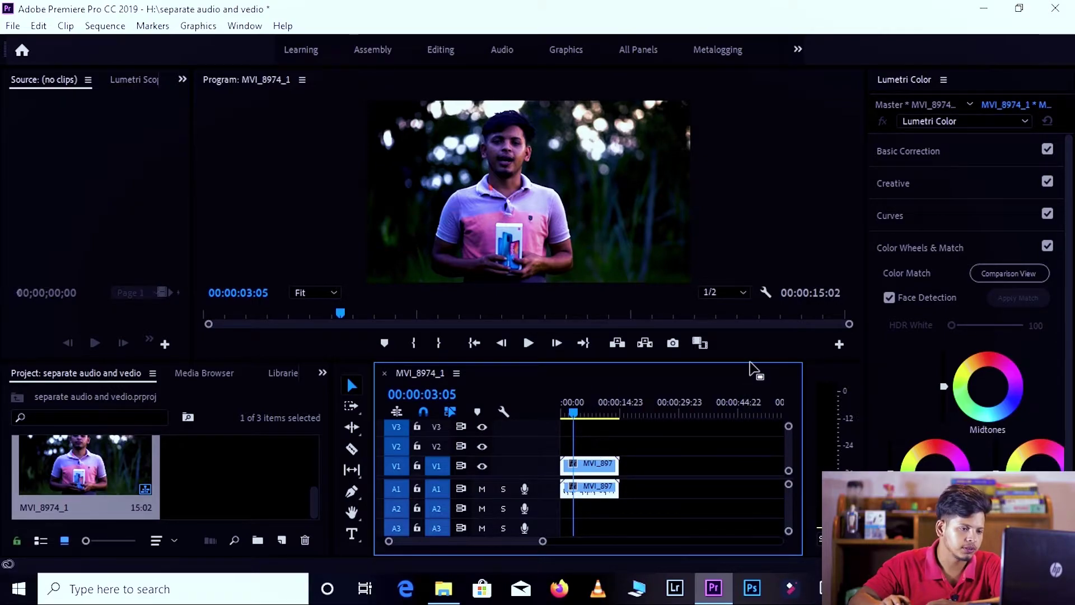
pyautogui.moveTo(572, 417); pyautogui.dragTo(572, 418)
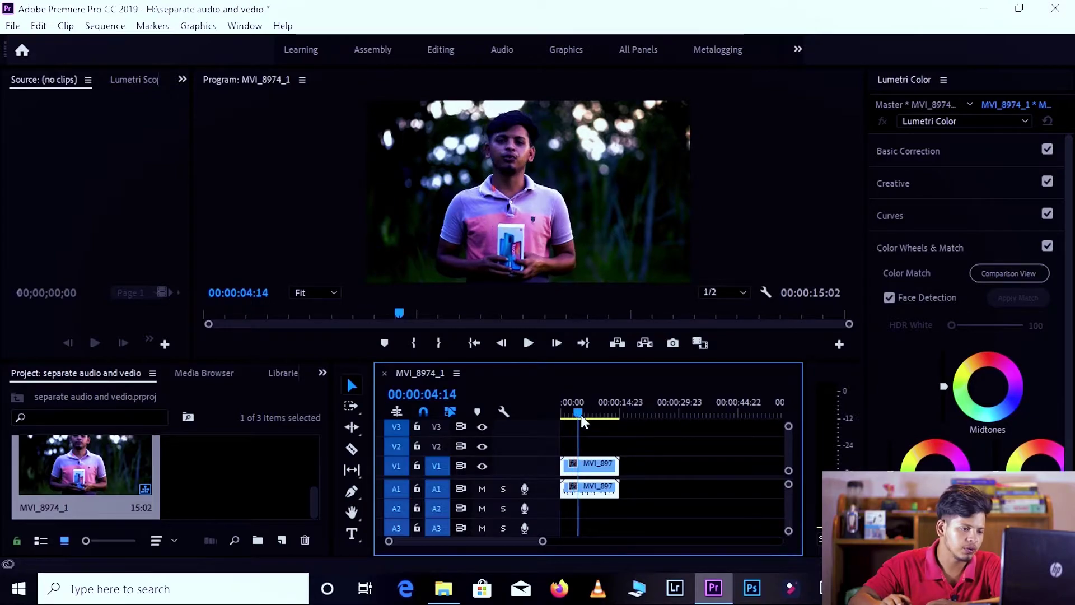
pyautogui.click(528, 342)
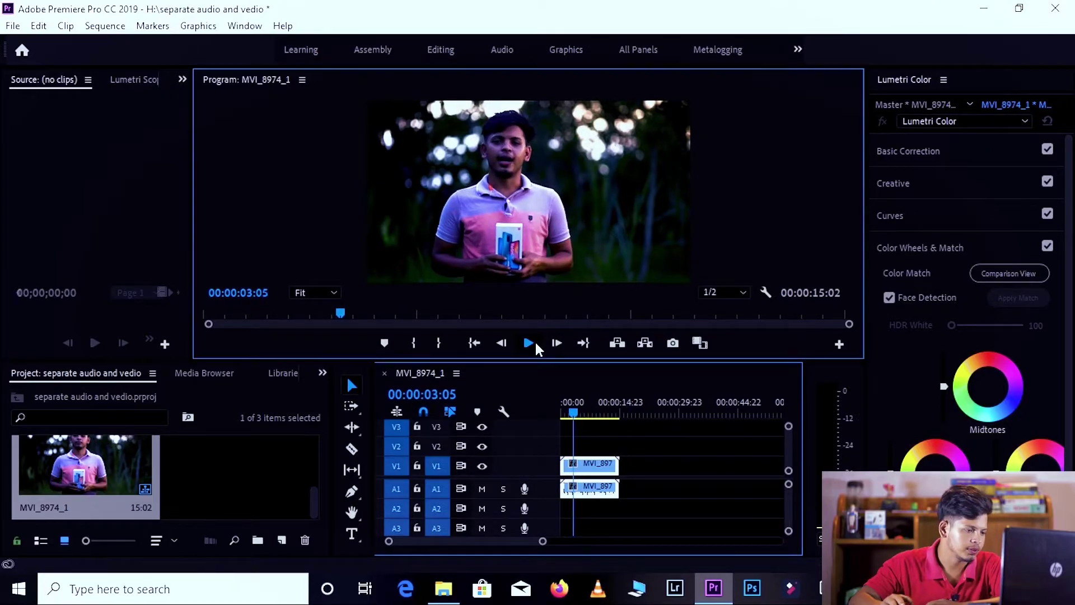
pyautogui.click(531, 343)
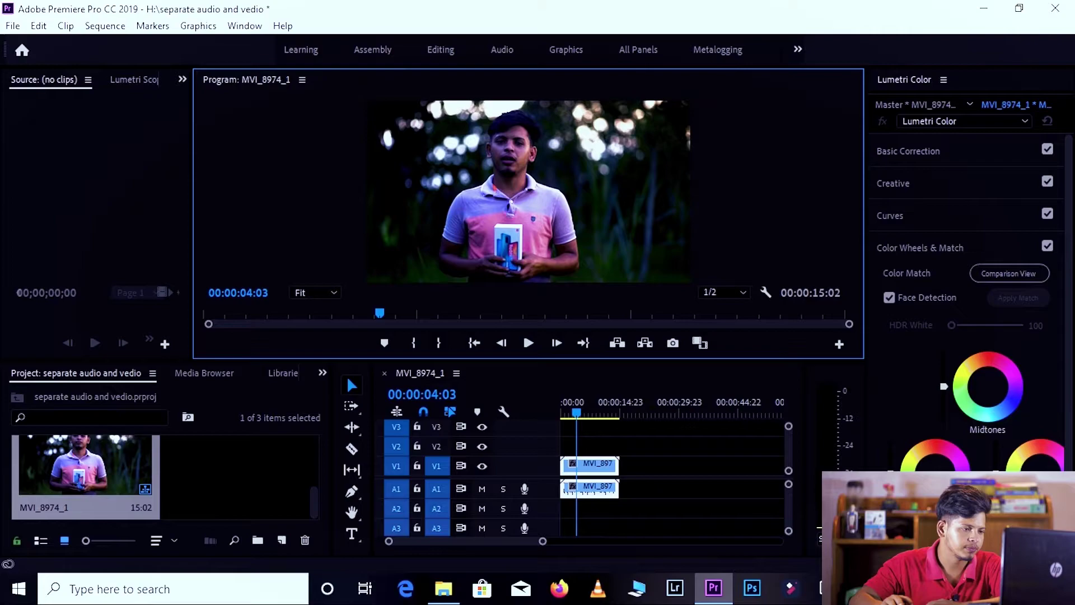
pyautogui.click(1002, 589)
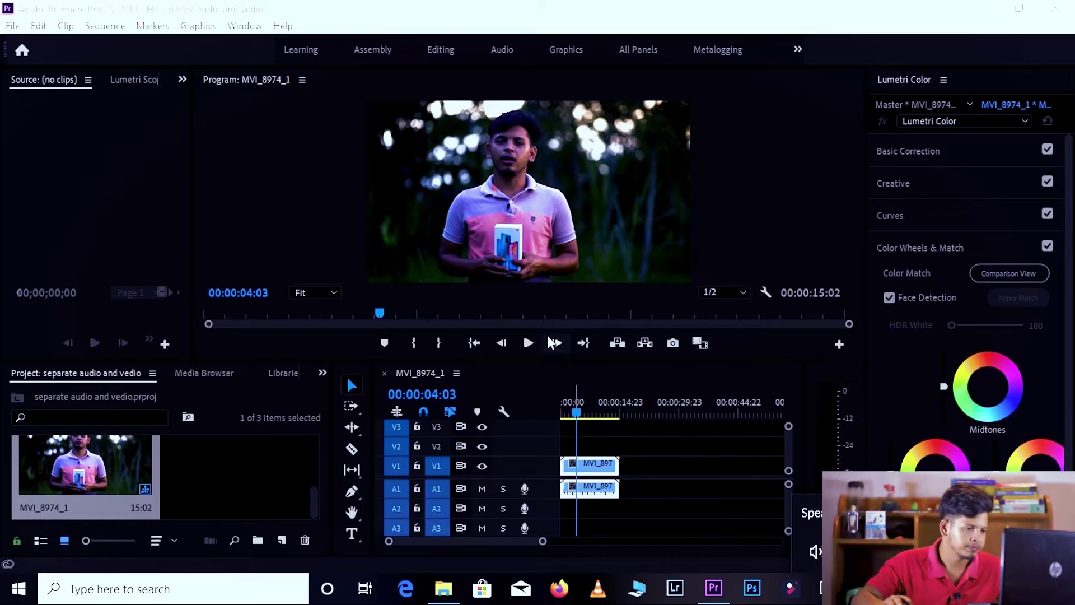
pyautogui.click(528, 343)
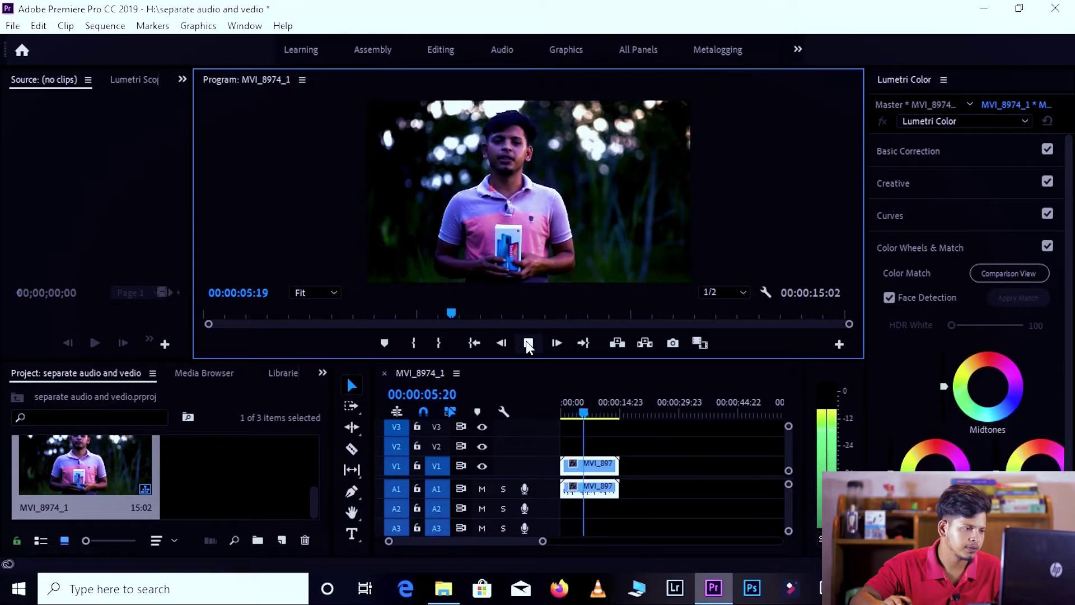
pyautogui.click(528, 344)
pyautogui.moveTo(504, 316); pyautogui.dragTo(209, 319)
pyautogui.click(524, 344)
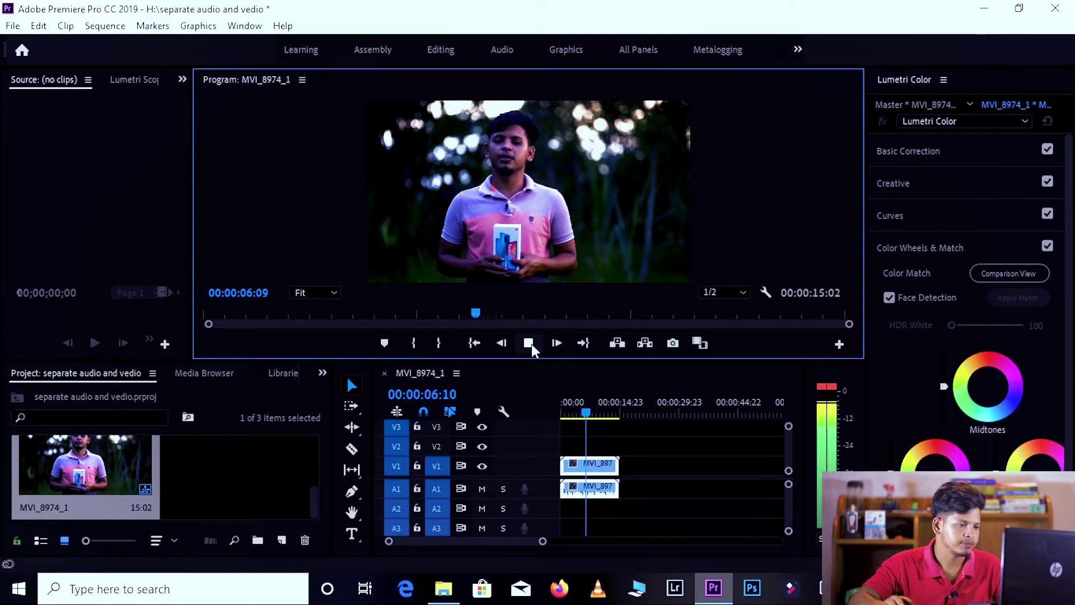
pyautogui.click(529, 343)
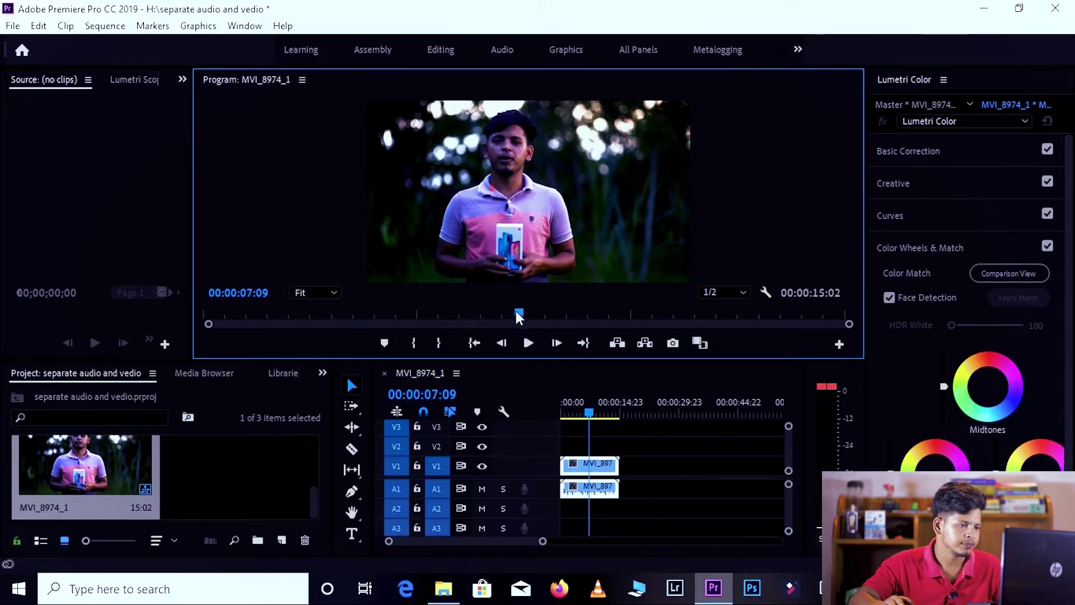
pyautogui.moveTo(518, 314); pyautogui.dragTo(507, 314)
pyautogui.moveTo(317, 489); pyautogui.dragTo(314, 457)
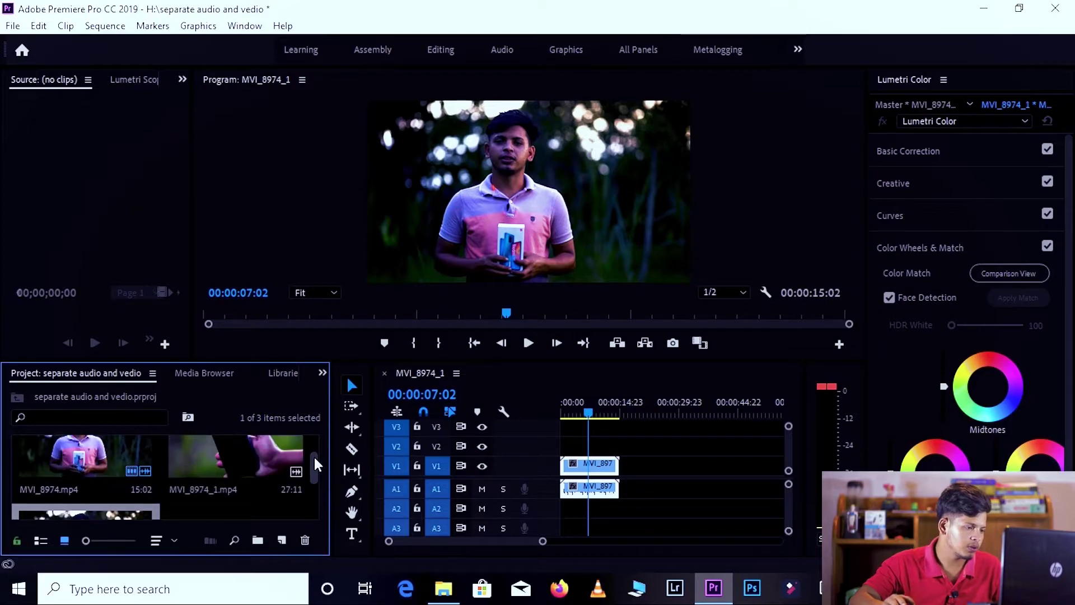
pyautogui.click(200, 475)
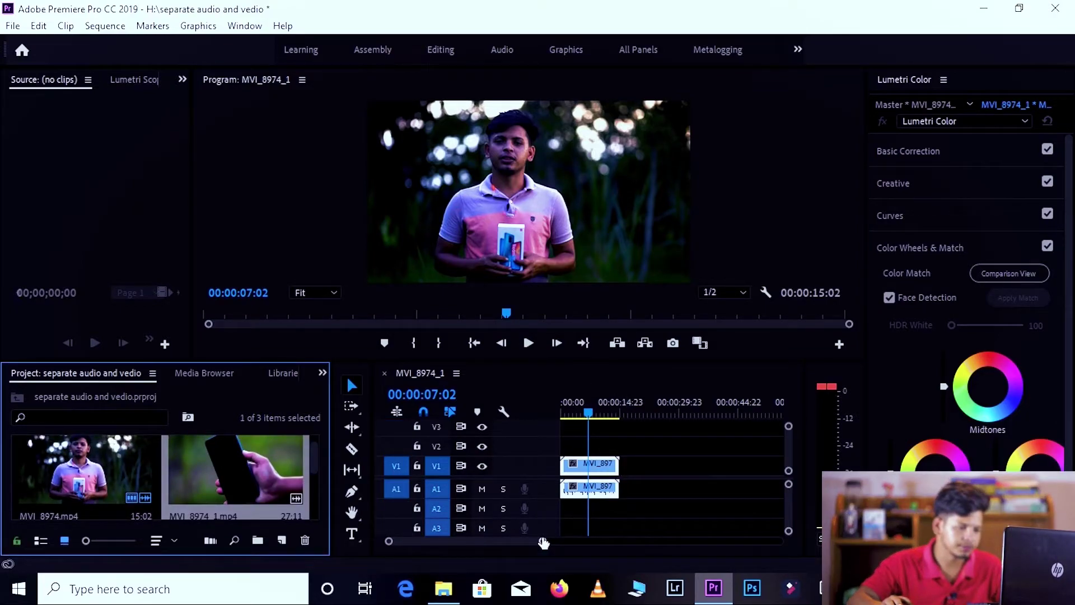
# Place MVI_8974_1.mp4 on V2/A2 above the first clip.
pyautogui.moveTo(543, 542); pyautogui.dragTo(472, 541)
pyautogui.moveTo(265, 480); pyautogui.dragTo(651, 453)
pyautogui.moveTo(674, 411); pyautogui.dragTo(629, 412)
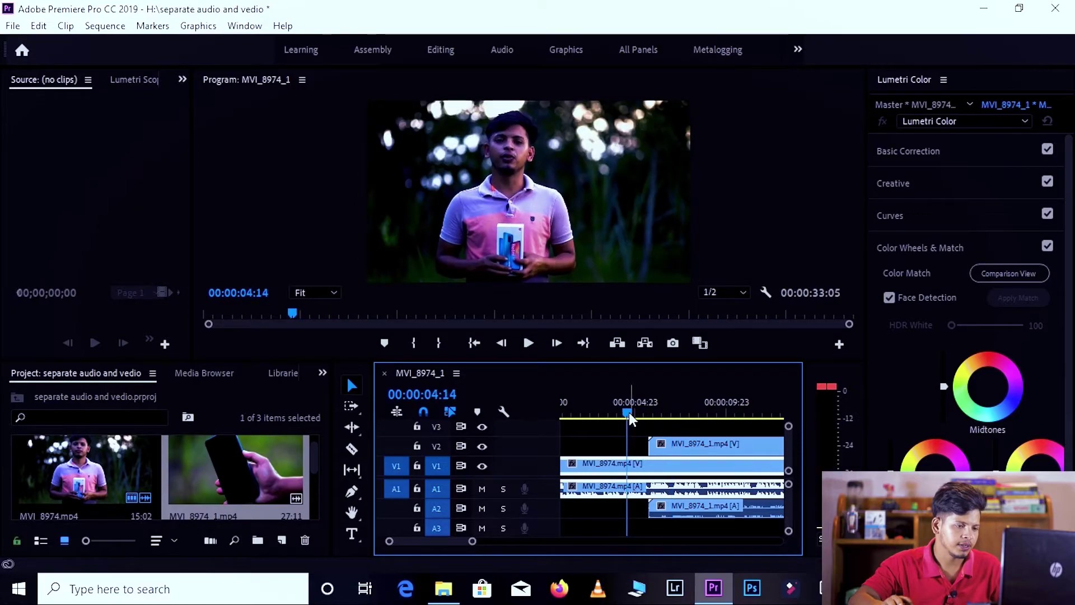
# Preview the sequence, toggling V1 output off and on, and scrub into the second clip.
pyautogui.click(528, 343)
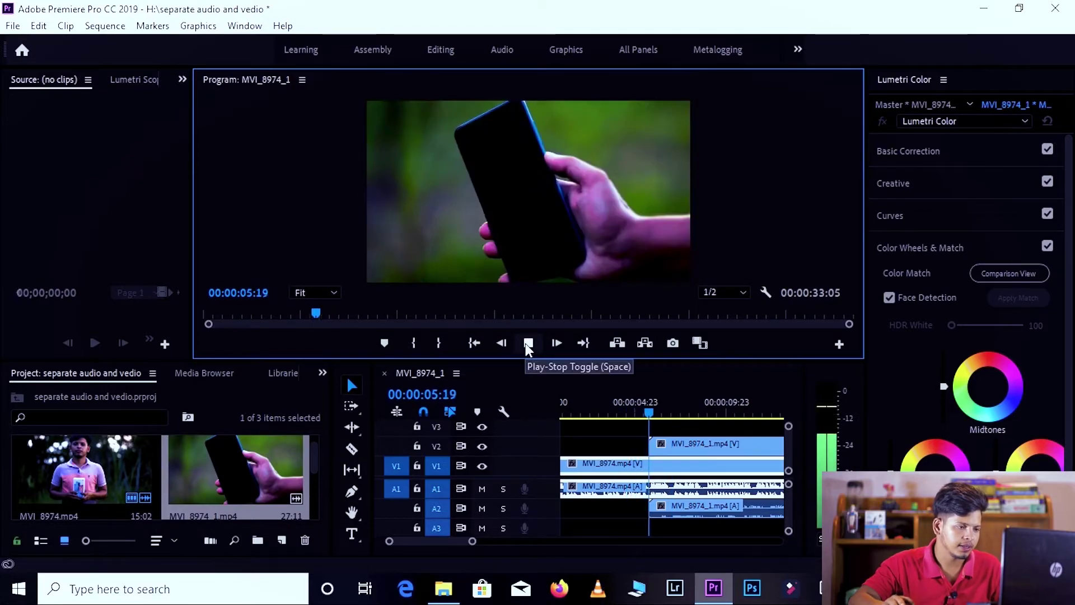
pyautogui.click(528, 346)
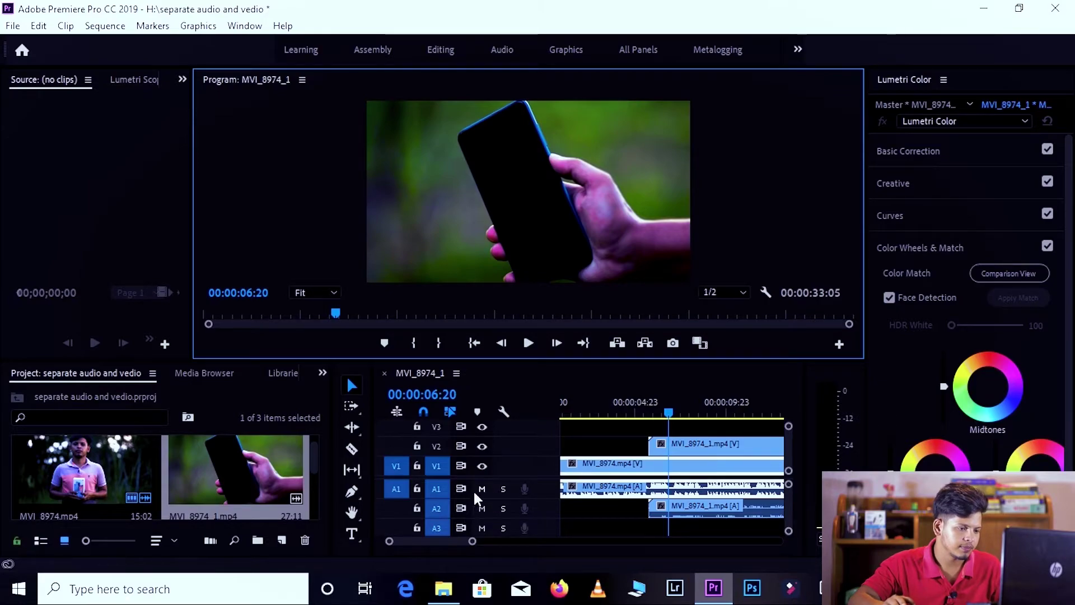
pyautogui.click(523, 486)
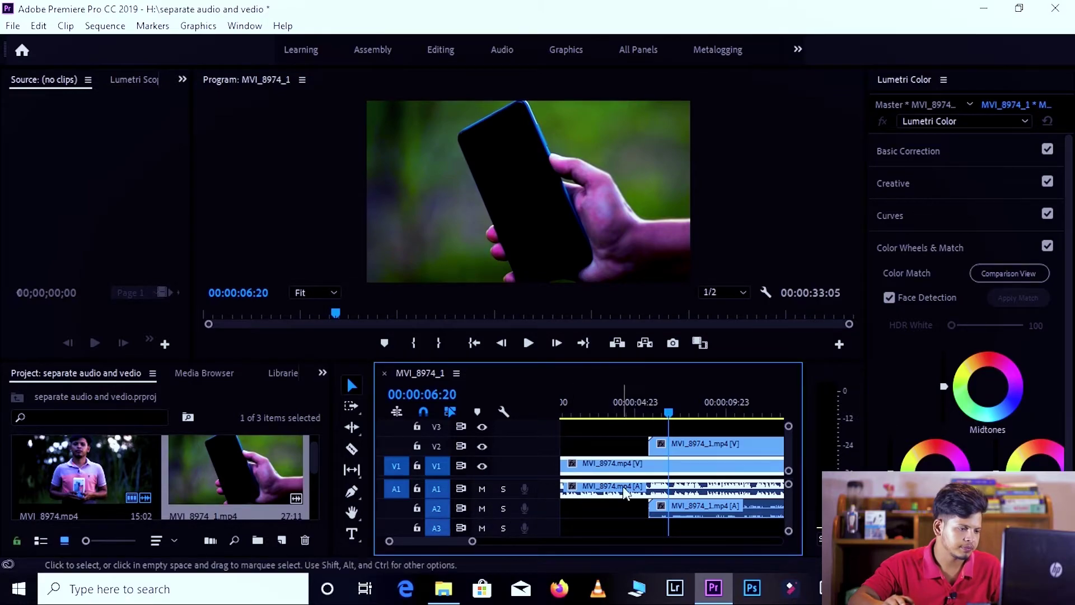
pyautogui.click(482, 466)
pyautogui.click(482, 465)
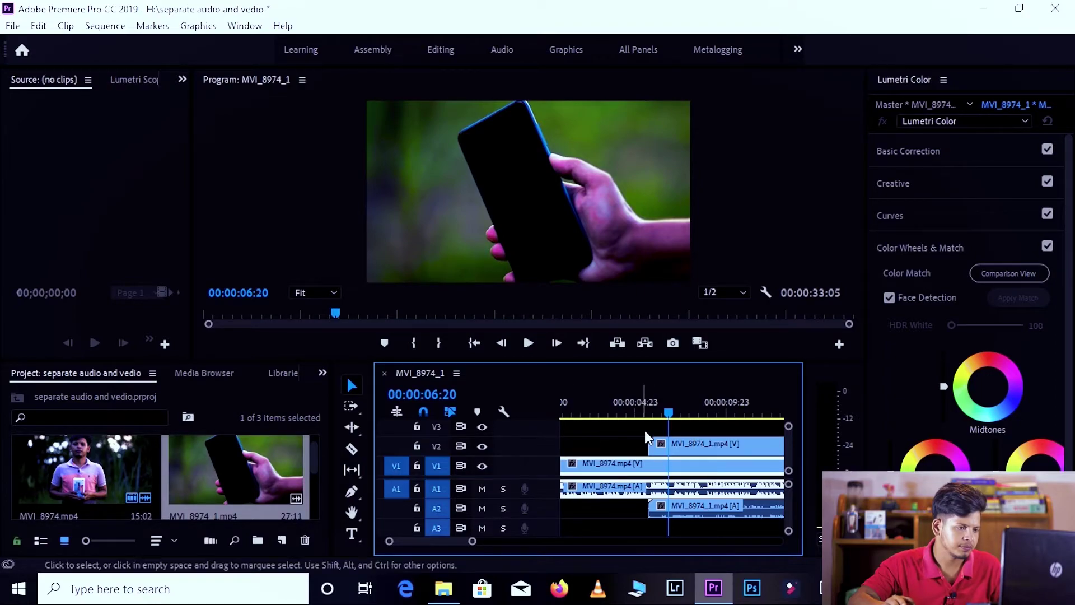
pyautogui.moveTo(673, 408)
pyautogui.mouseDown()
pyautogui.moveTo(644, 415)
pyautogui.moveTo(647, 430)
pyautogui.moveTo(688, 431)
pyautogui.mouseUp()
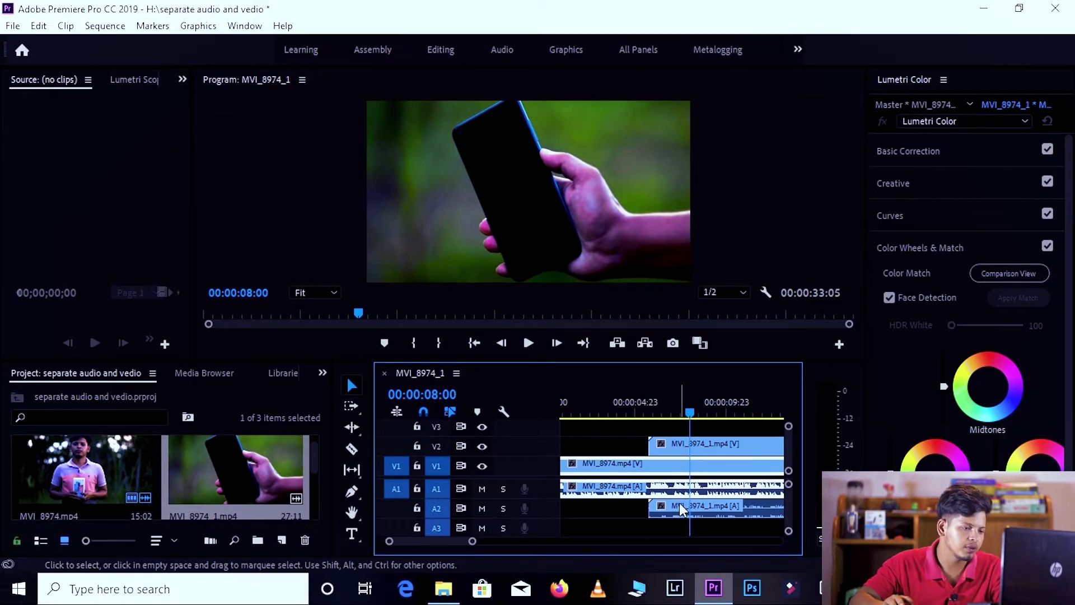
pyautogui.moveTo(679, 503)
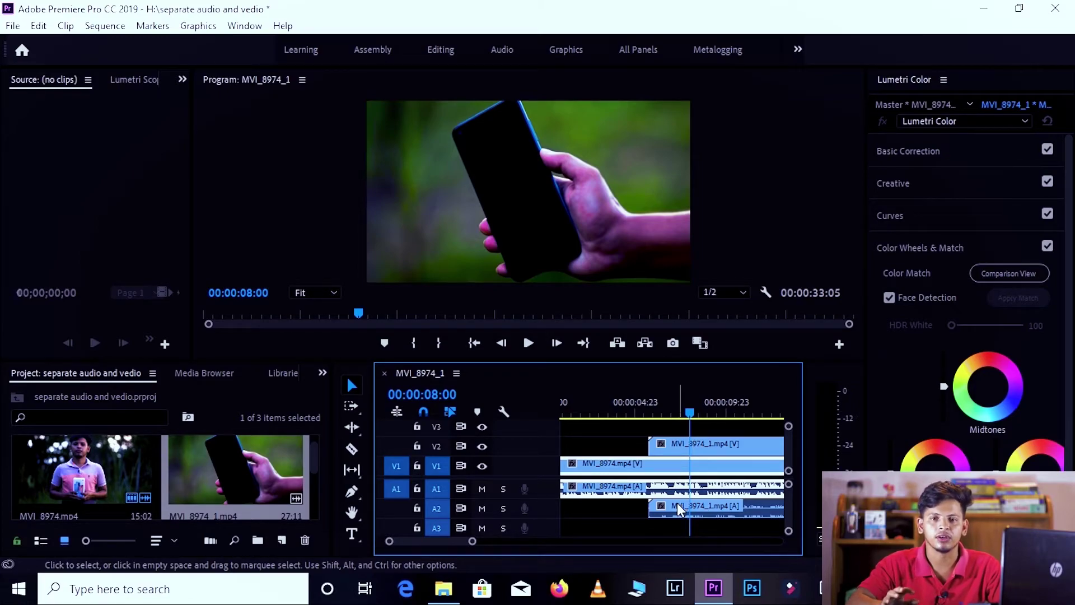
# Unlink the audio and video of the MVI_8974_1.mp4 clip.
pyautogui.click(680, 507)
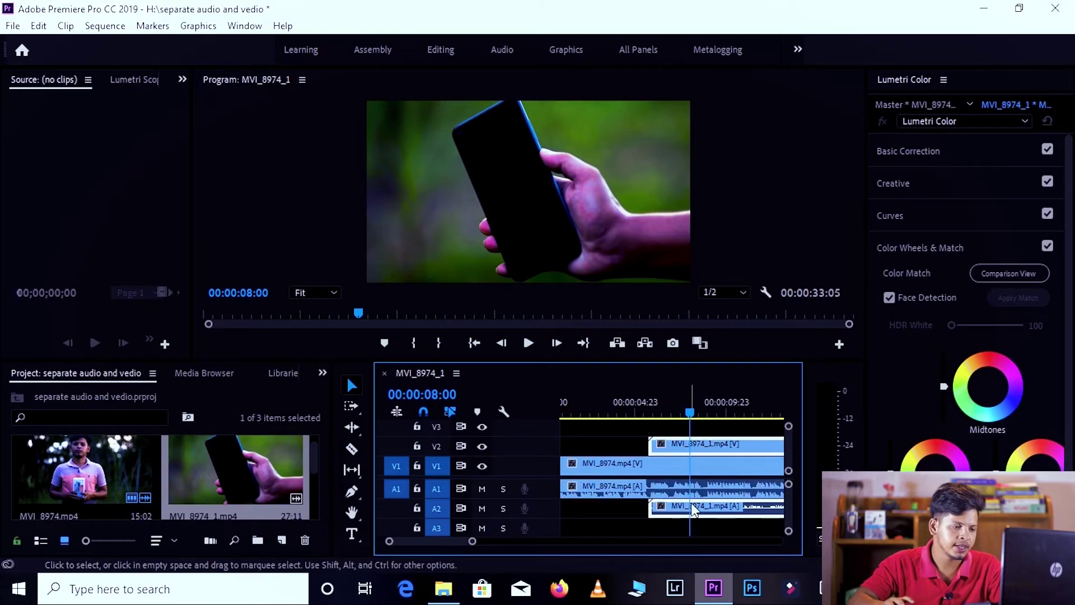
pyautogui.rightClick(692, 508)
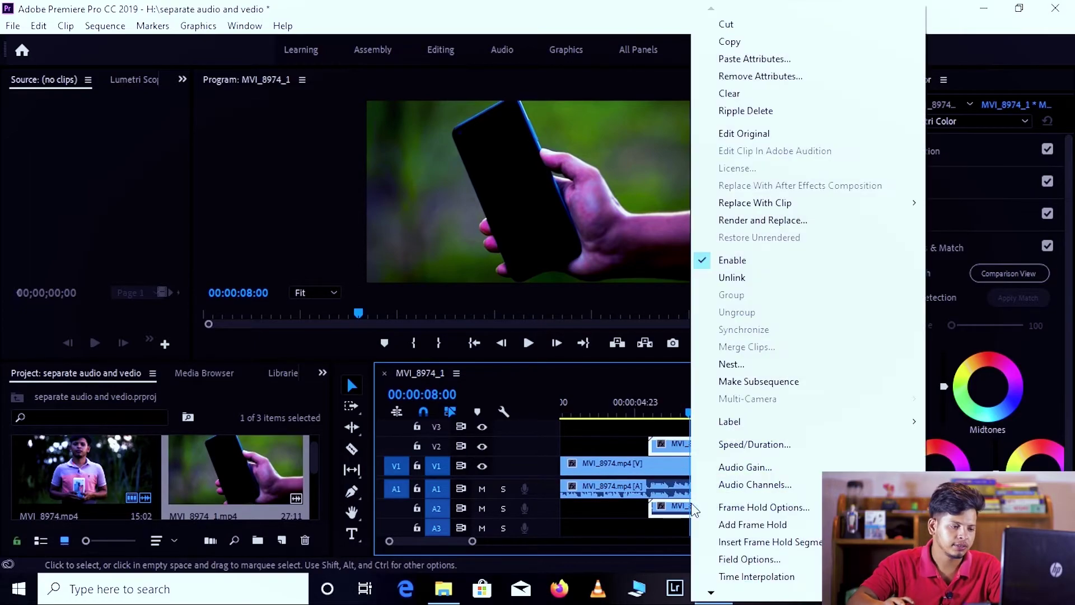
pyautogui.click(733, 279)
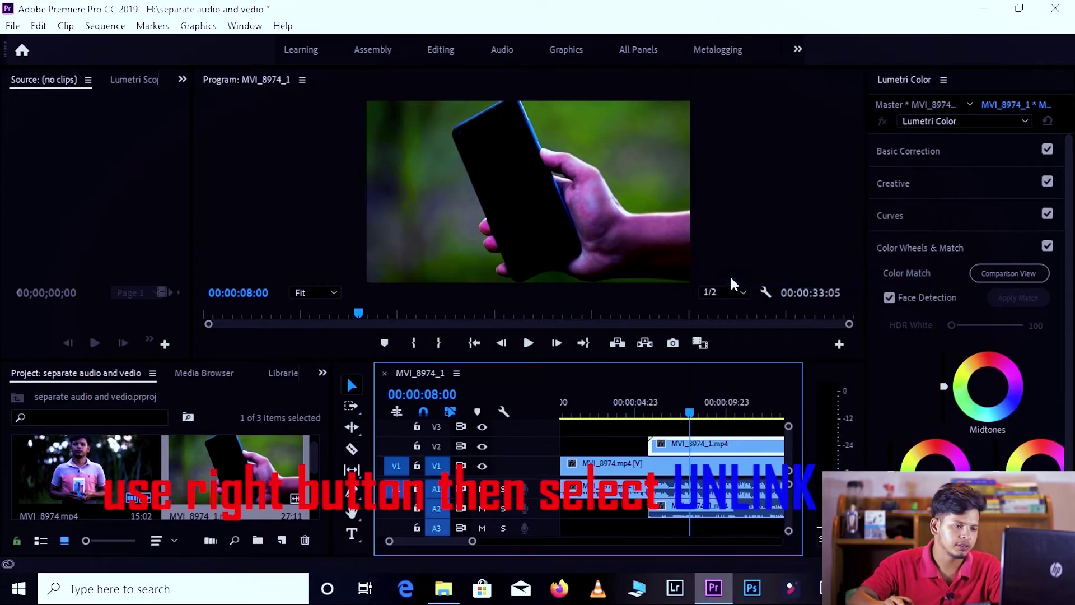
# Select the V2 video and A2 audio parts individually to confirm they are independent.
pyautogui.click(667, 505)
pyautogui.click(680, 445)
pyautogui.click(680, 509)
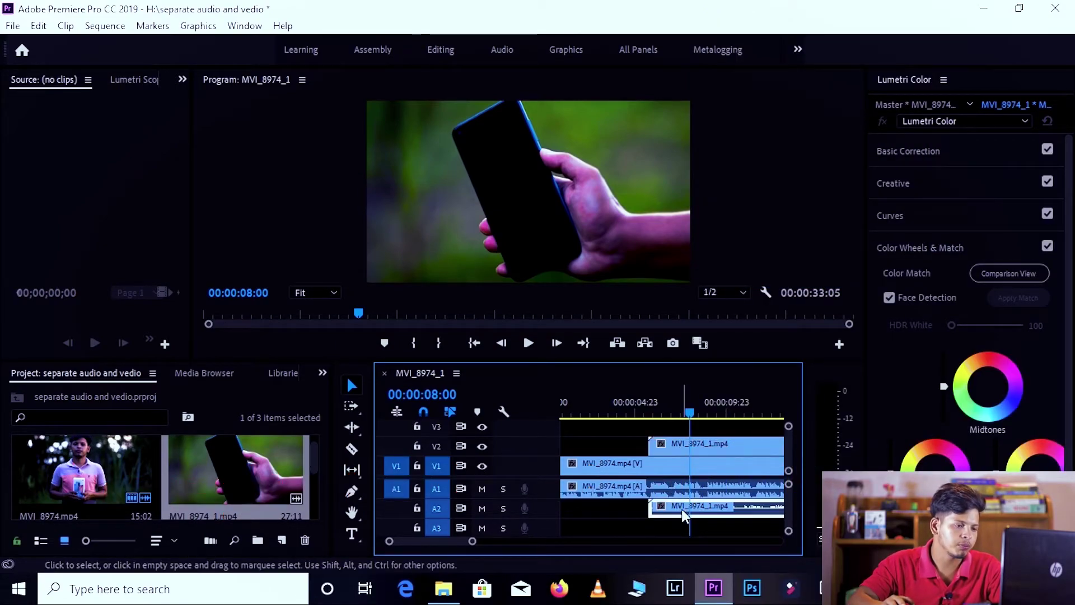
pyautogui.rightClick(682, 509)
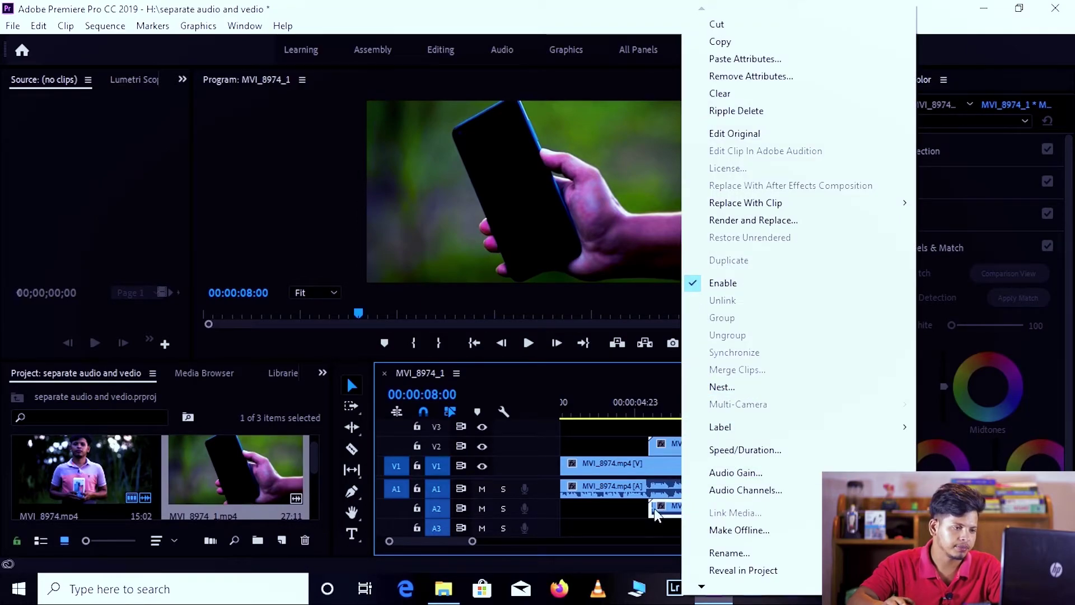
pyautogui.click(667, 448)
pyautogui.click(673, 509)
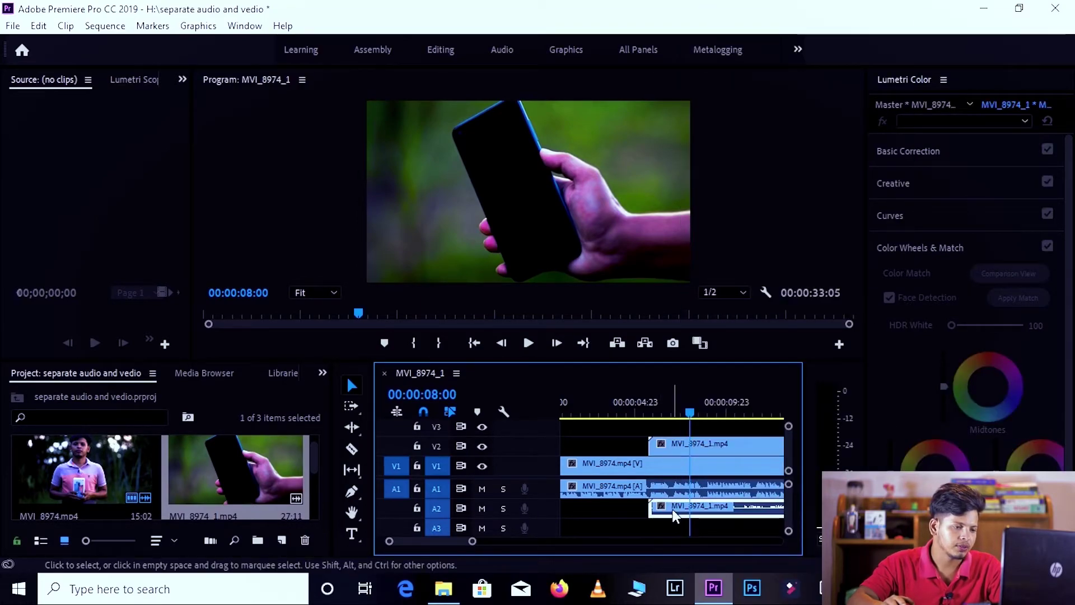
# Cut MVI_8974_1's audio from A2 and scrub between 00:00:05:17 and 00:00:07:13 to check.
pyautogui.rightClick(673, 509)
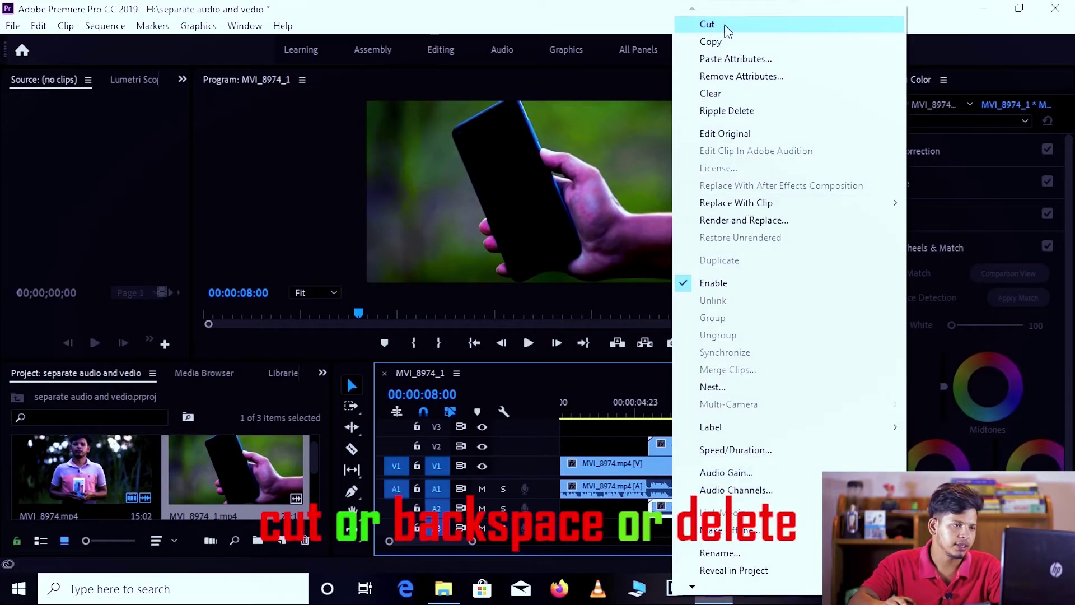
pyautogui.click(727, 31)
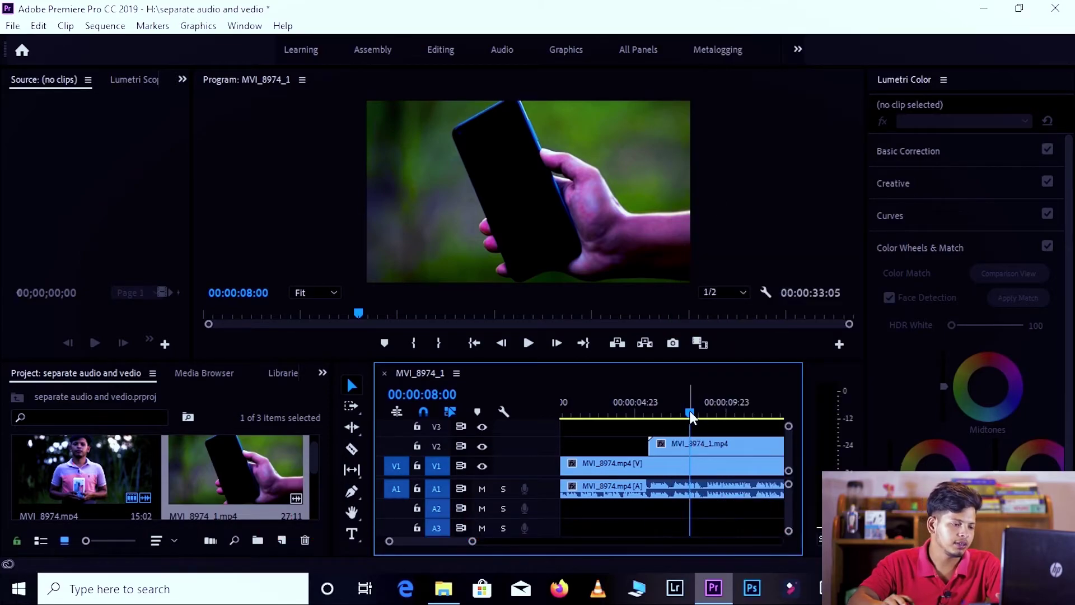
pyautogui.moveTo(690, 412)
pyautogui.mouseDown()
pyautogui.moveTo(648, 433)
pyautogui.moveTo(699, 437)
pyautogui.moveTo(639, 459)
pyautogui.mouseUp()
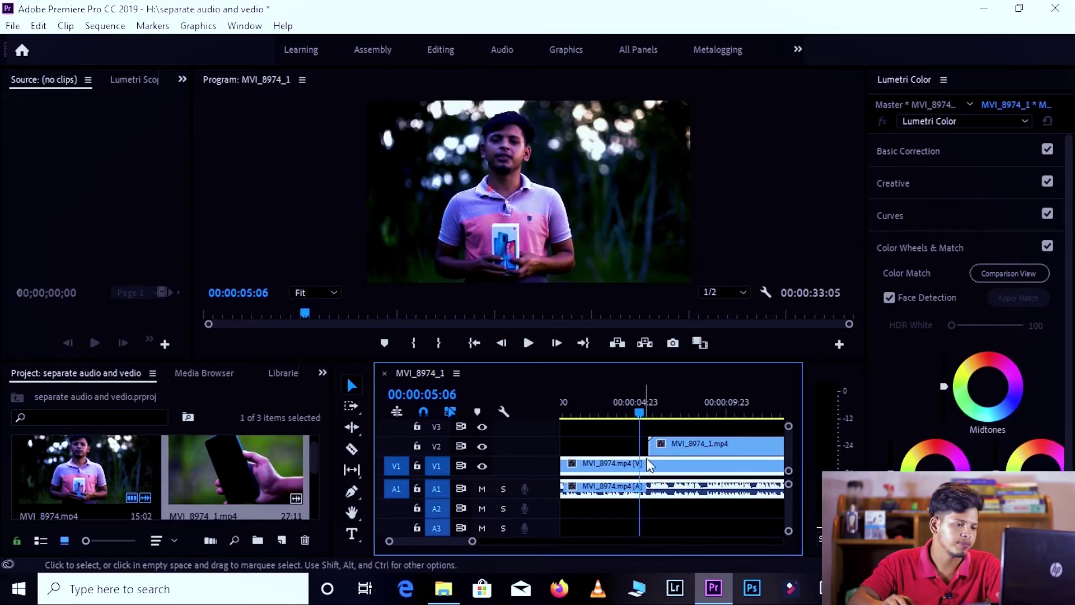
pyautogui.moveTo(640, 419); pyautogui.dragTo(684, 417)
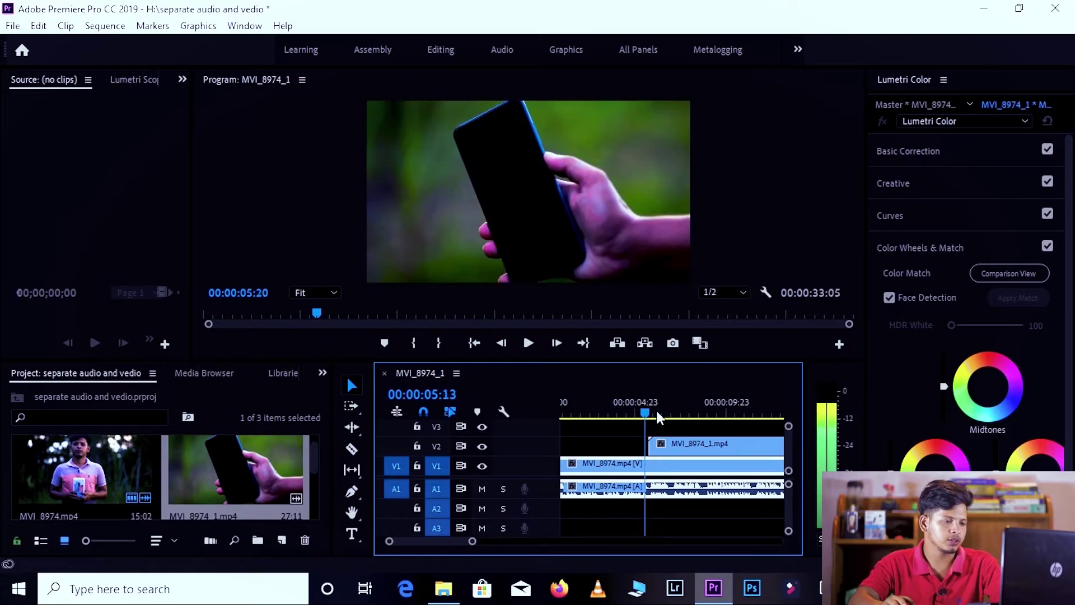
pyautogui.click(665, 448)
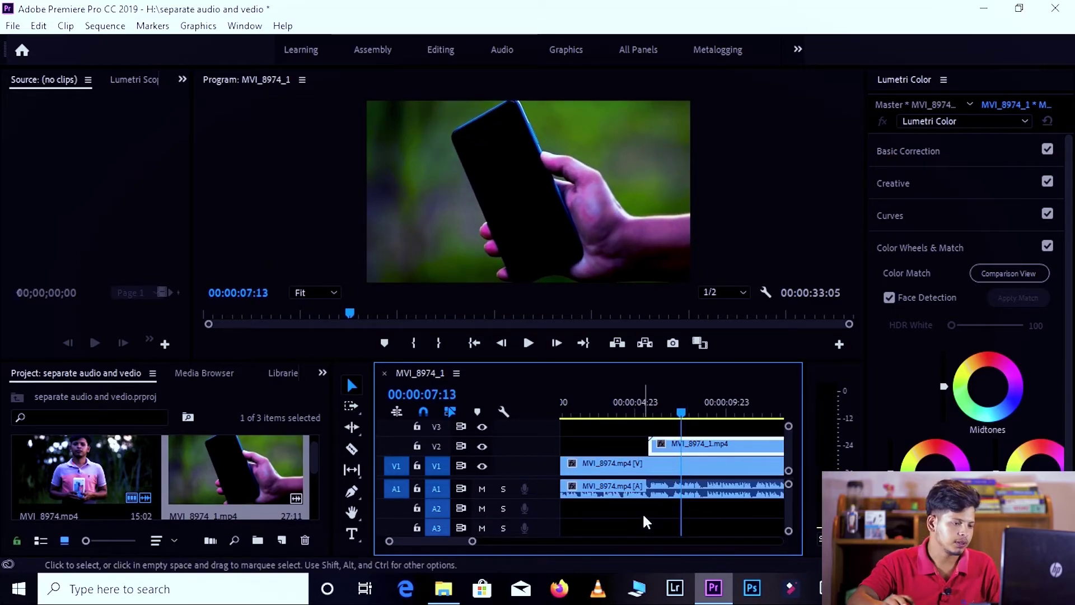
# Undo the audio deletion, then cut MVI_8974_1's video from V2 and scrub to preview.
pyautogui.hotkey('ctrl', 'z')
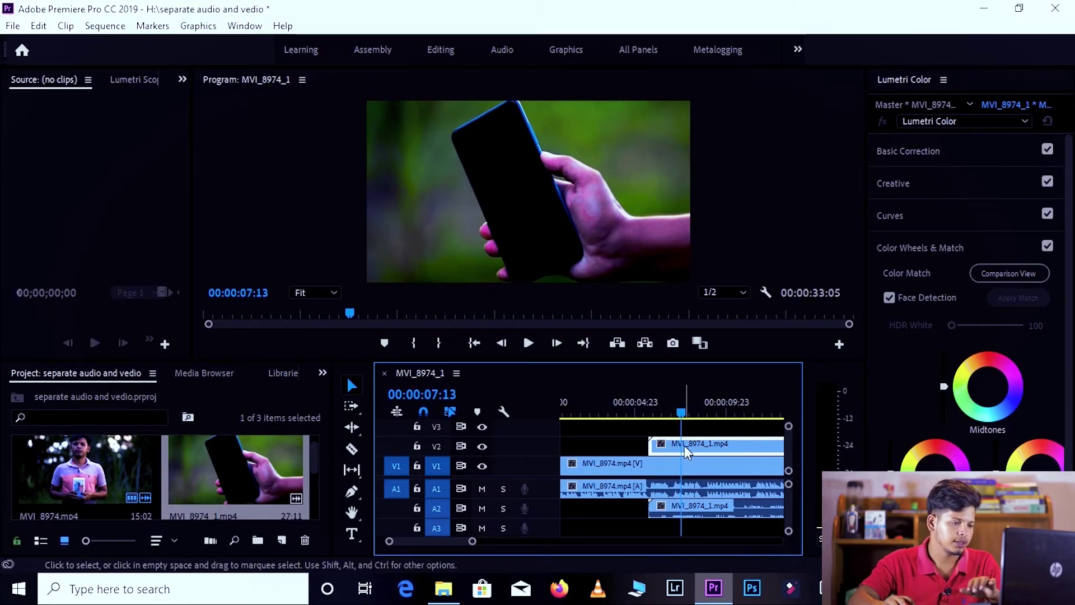
pyautogui.moveTo(680, 413); pyautogui.dragTo(637, 421)
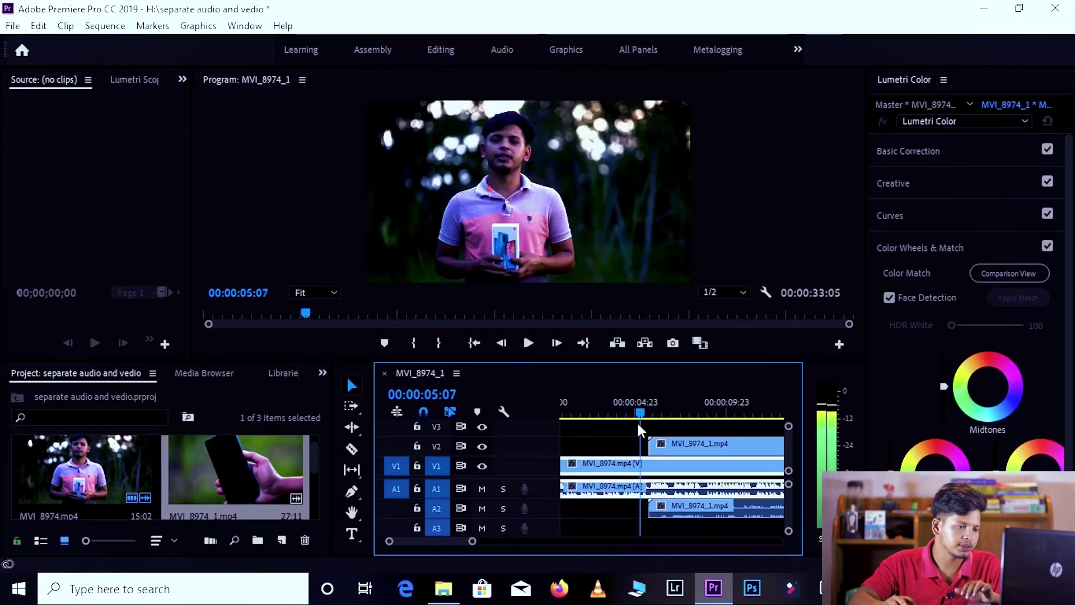
pyautogui.rightClick(676, 444)
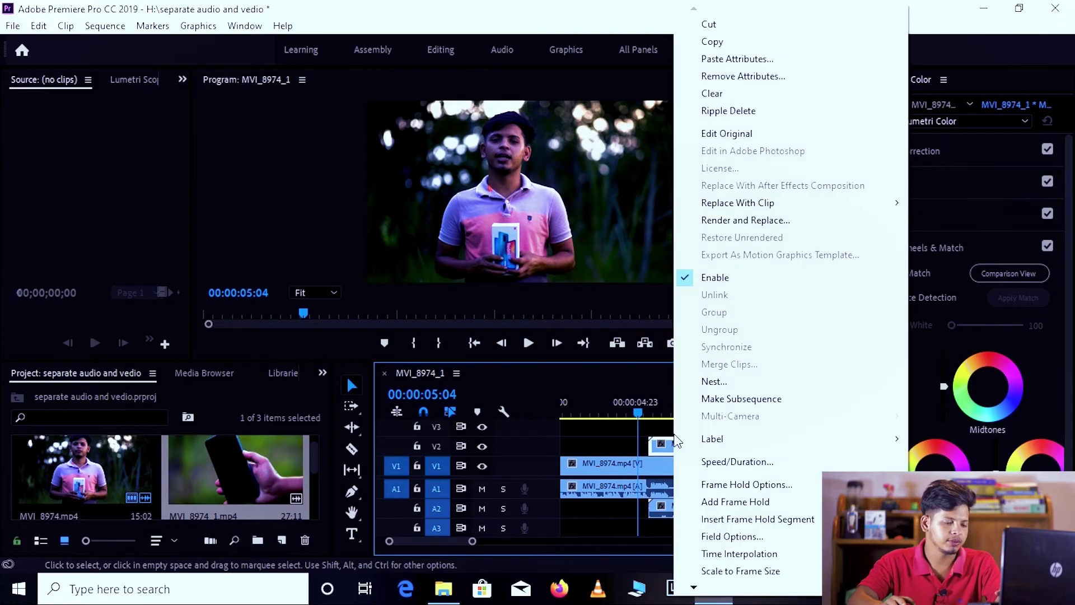
pyautogui.click(727, 29)
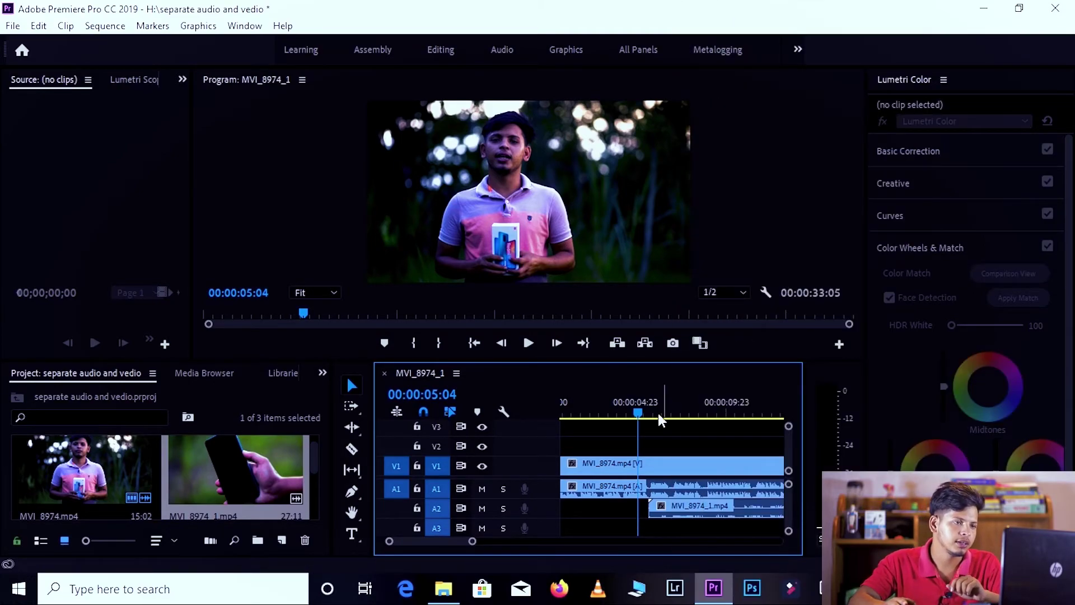
pyautogui.moveTo(649, 412)
pyautogui.mouseDown()
pyautogui.moveTo(720, 432)
pyautogui.moveTo(657, 465)
pyautogui.moveTo(688, 466)
pyautogui.mouseUp()
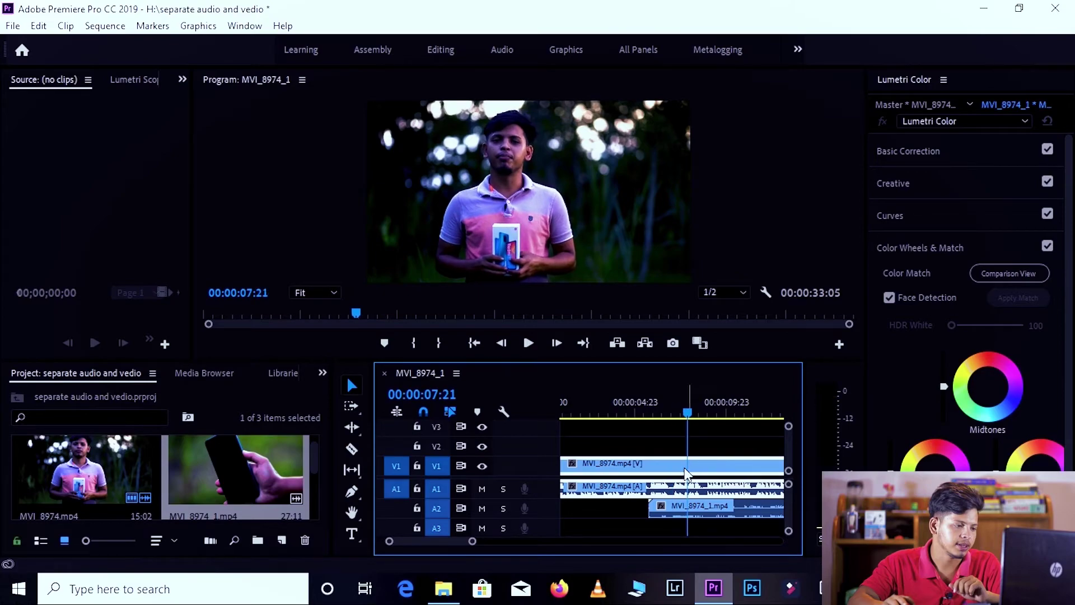
# Undo the video cut to restore MVI_8974_1 on V2, then zoom out and scrub to review.
pyautogui.hotkey('ctrl', 'z')
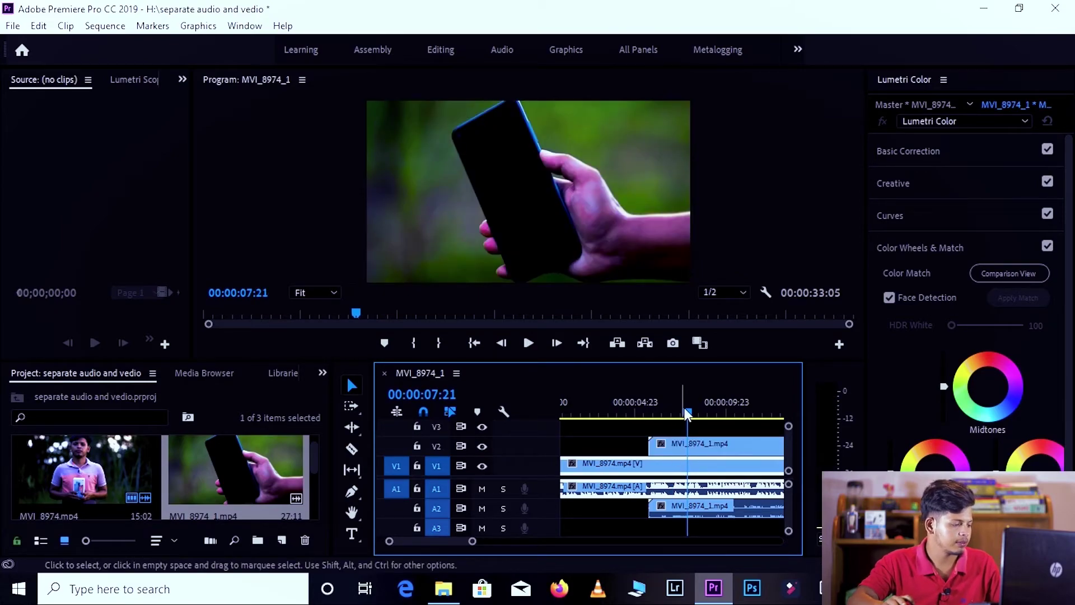
pyautogui.moveTo(687, 412)
pyautogui.mouseDown()
pyautogui.moveTo(655, 423)
pyautogui.moveTo(706, 448)
pyautogui.moveTo(665, 470)
pyautogui.moveTo(704, 471)
pyautogui.mouseUp()
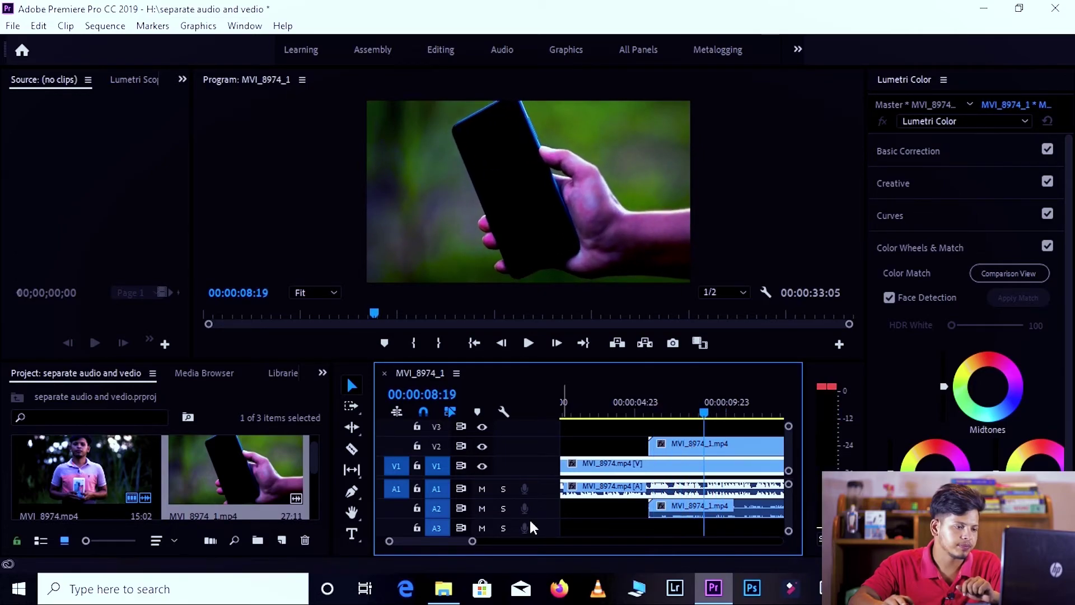
pyautogui.moveTo(471, 542); pyautogui.dragTo(511, 542)
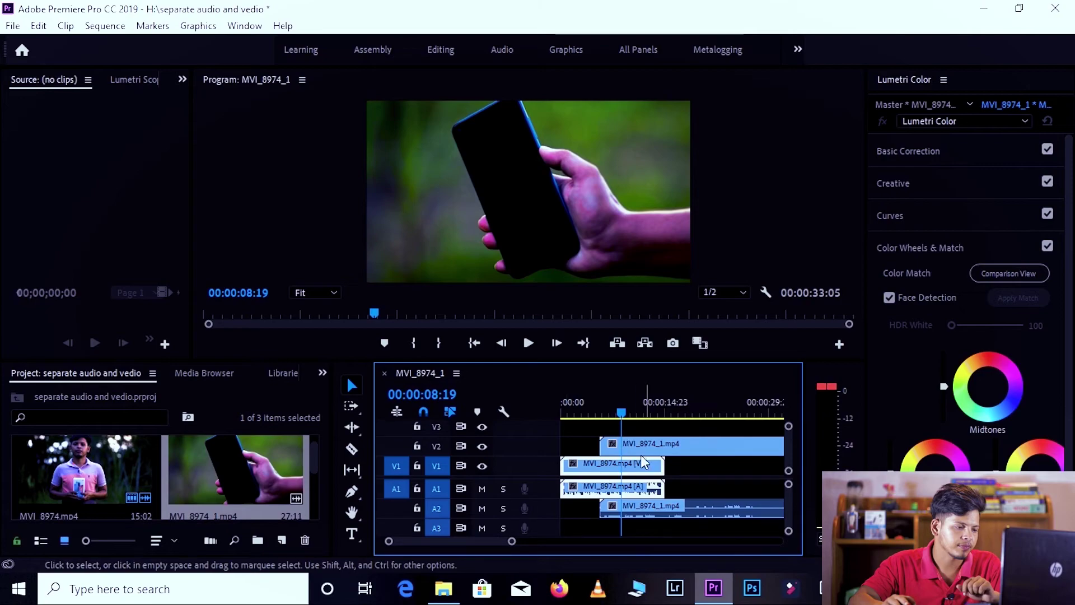
pyautogui.moveTo(622, 418); pyautogui.dragTo(638, 418)
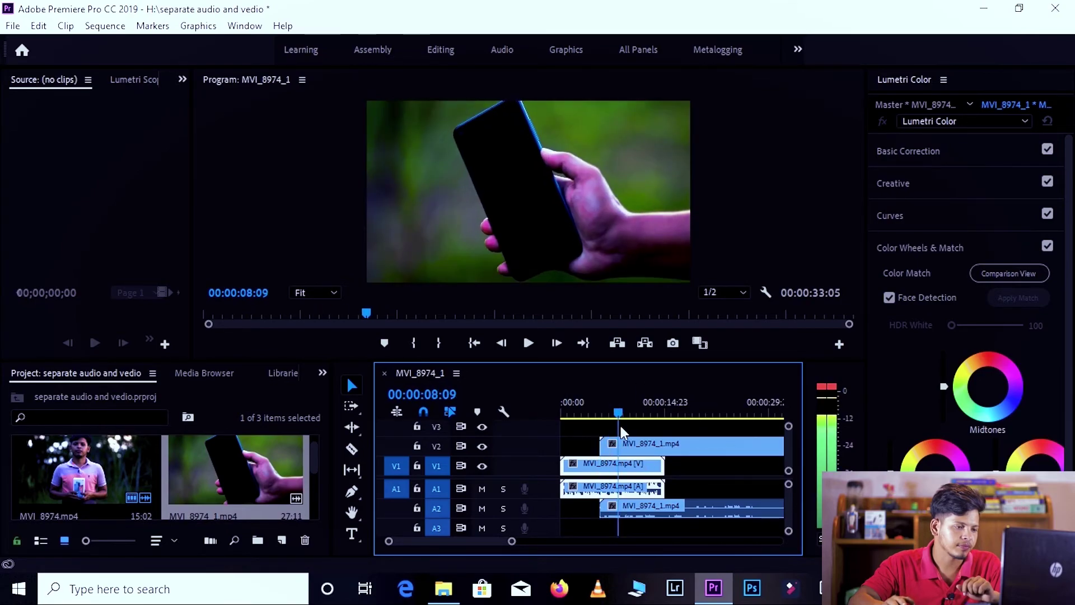